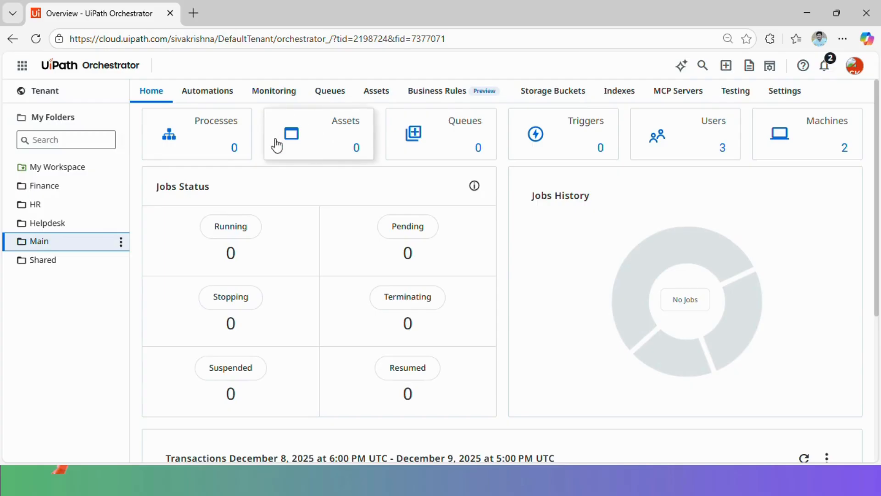
From Main's Assets list, start a new Text-type asset named Acme_Url
{"action": "left_click", "coordinate": [330, 140]}
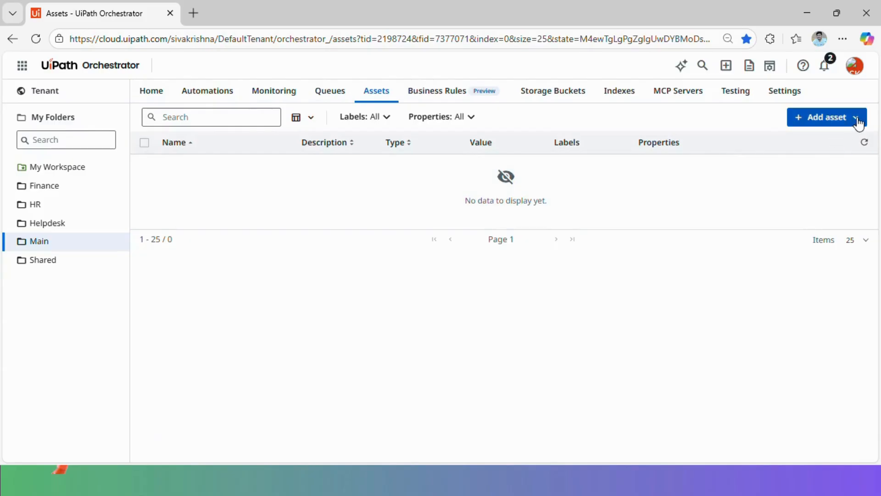
{"action": "left_click", "coordinate": [857, 119]}
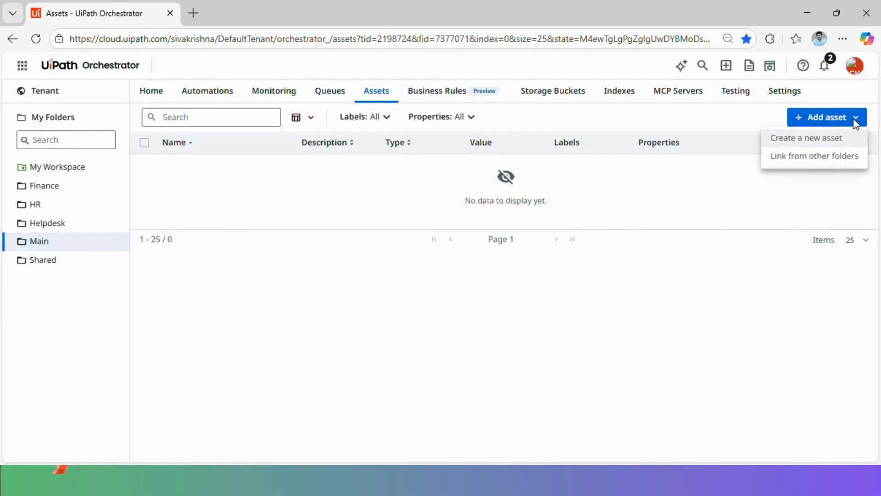
{"action": "left_click", "coordinate": [824, 144]}
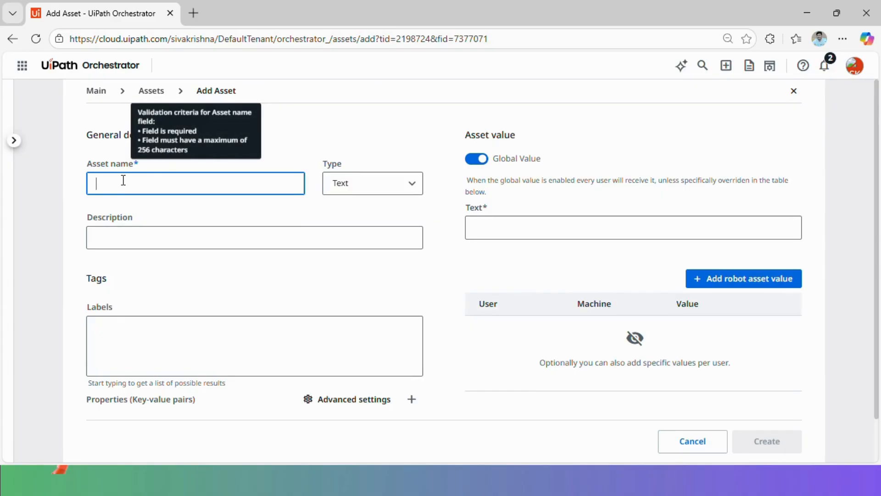
{"action": "type", "text": "Acme_Url"}
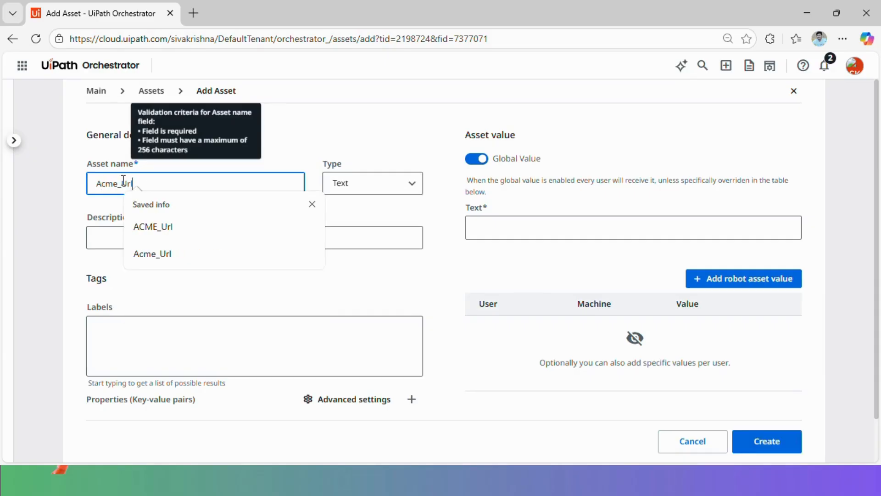
{"action": "key", "text": "Tab"}
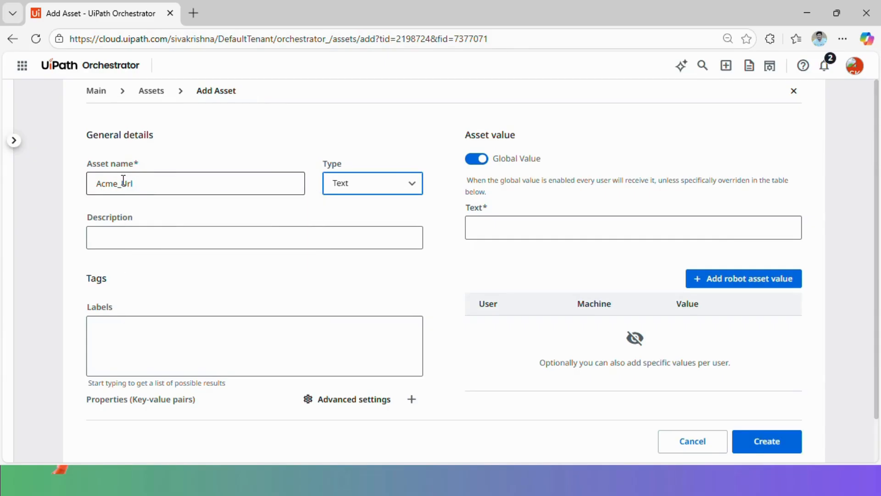
{"action": "left_click", "coordinate": [399, 185]}
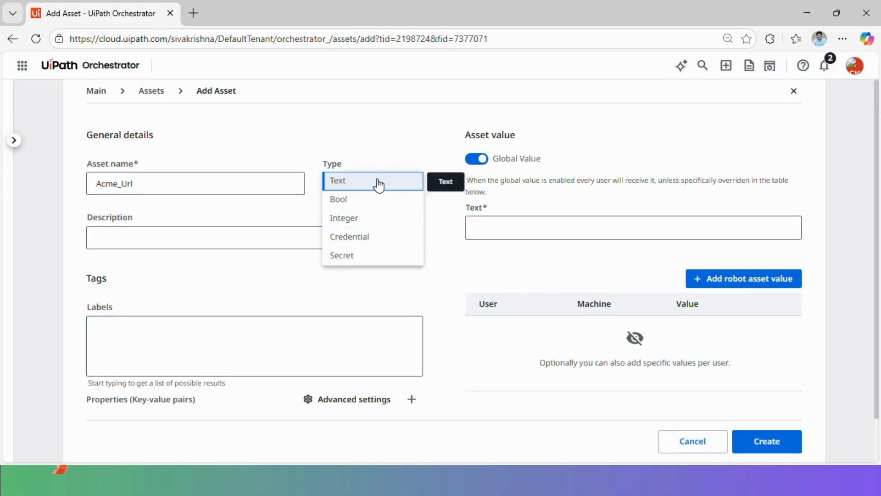
{"action": "left_click", "coordinate": [370, 183]}
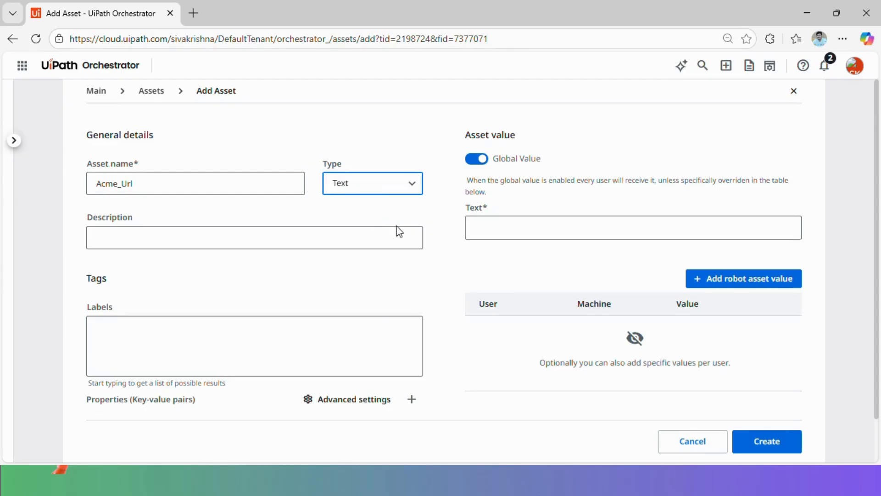
{"action": "left_click", "coordinate": [493, 230]}
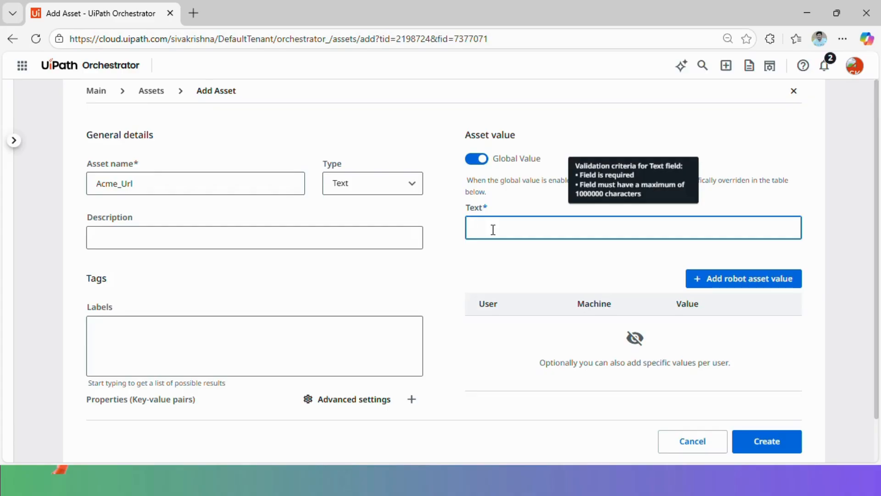
Enter URL1 as the Acme_Url global text value
{"action": "type", "text": "URL1"}
{"action": "left_click", "coordinate": [471, 259]}
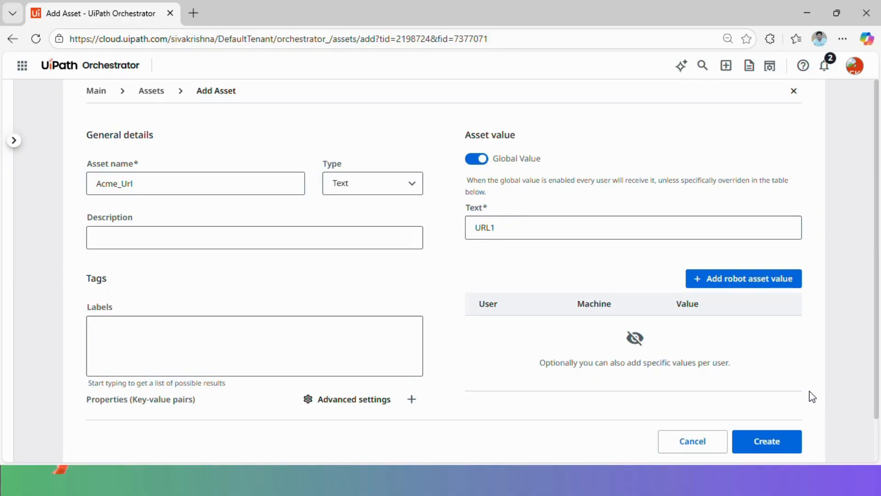
{"action": "left_click", "coordinate": [472, 494]}
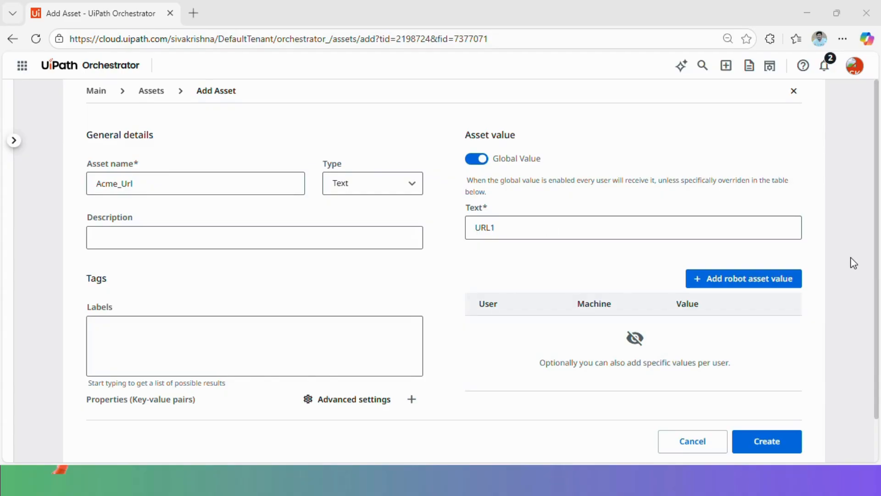
Add a robot-specific value URL2 for the robot user, with no machine
{"action": "left_click", "coordinate": [765, 281]}
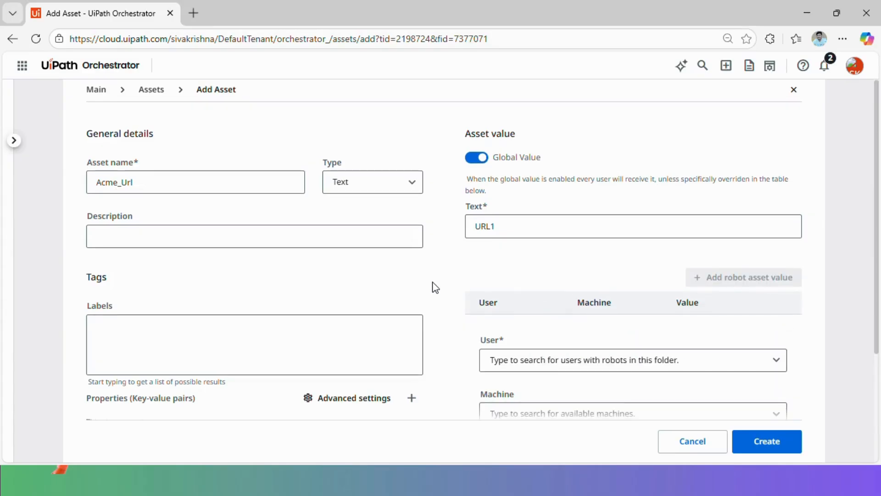
{"action": "scroll", "coordinate": [441, 289], "scroll_direction": "down", "scroll_amount": 2}
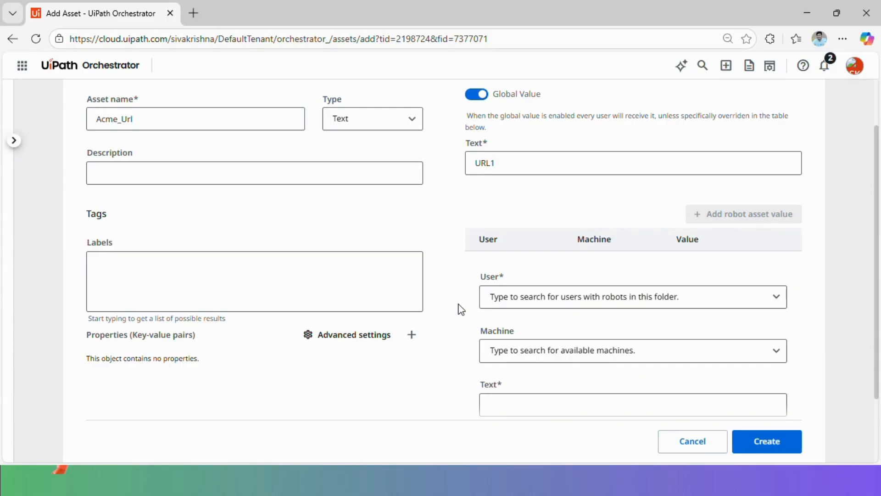
{"action": "type", "text": "testingrobot"}
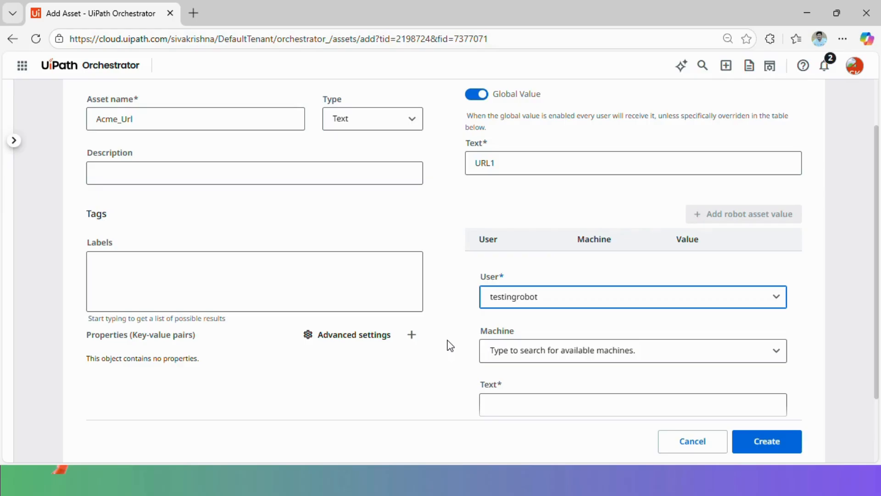
{"action": "scroll", "coordinate": [496, 346], "scroll_direction": "down", "scroll_amount": 2}
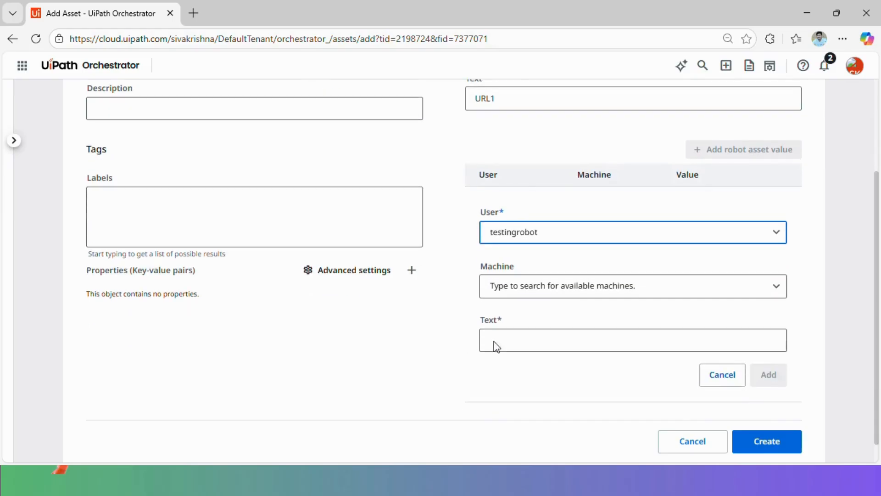
{"action": "left_click", "coordinate": [525, 340]}
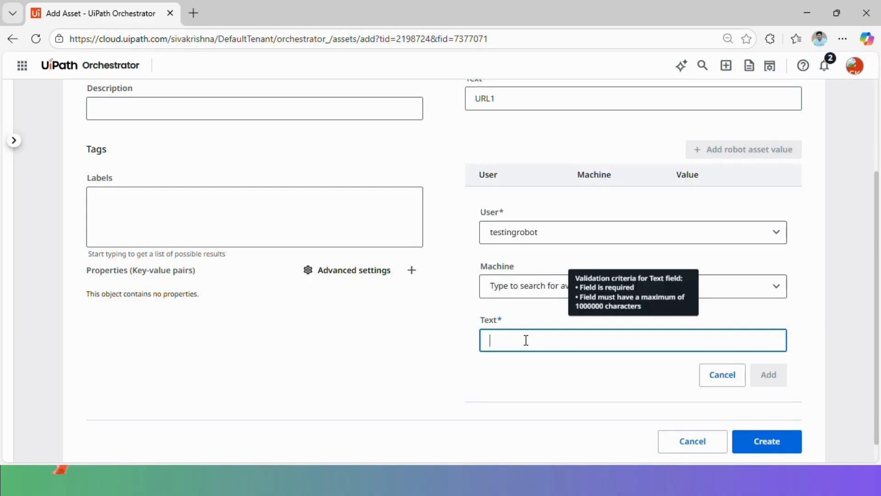
{"action": "type", "text": "U"}
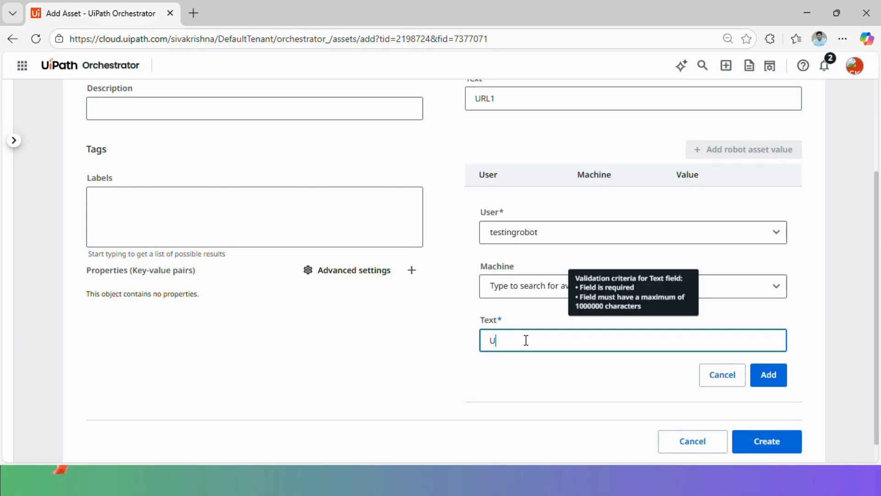
{"action": "type", "text": "RL2"}
{"action": "left_click", "coordinate": [778, 378]}
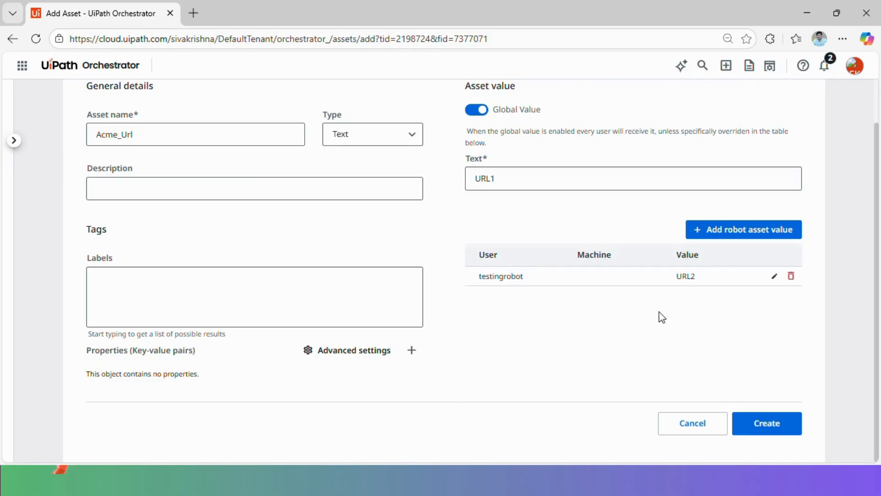
Highlight the robot URL2 value against the global URL1 value, then begin another robot value
{"action": "double_click", "coordinate": [691, 275]}
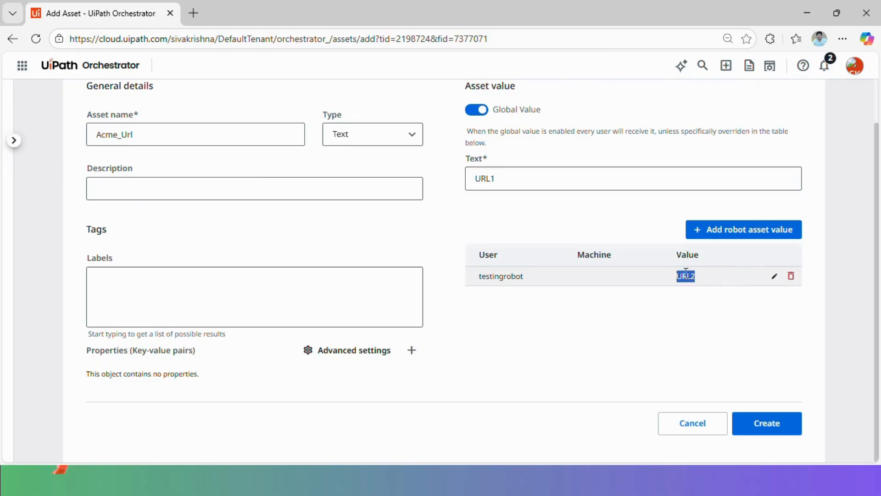
{"action": "left_click_drag", "start_coordinate": [539, 180], "coordinate": [424, 182]}
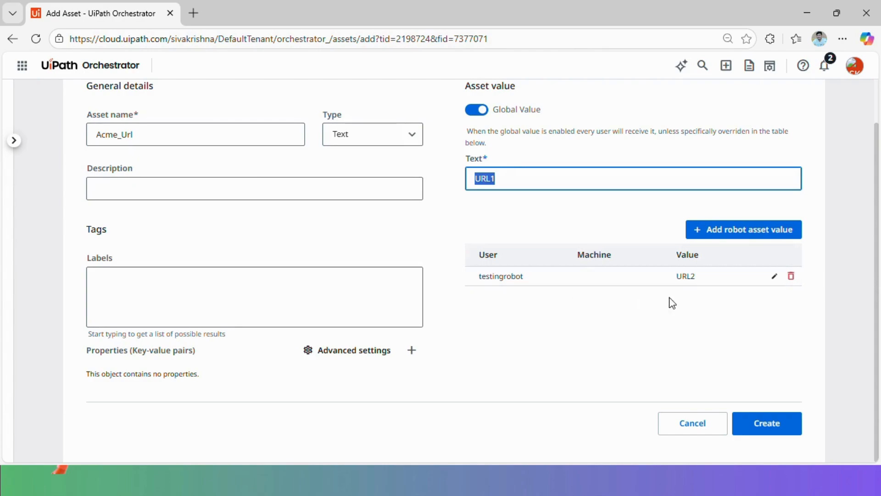
{"action": "left_click", "coordinate": [608, 310]}
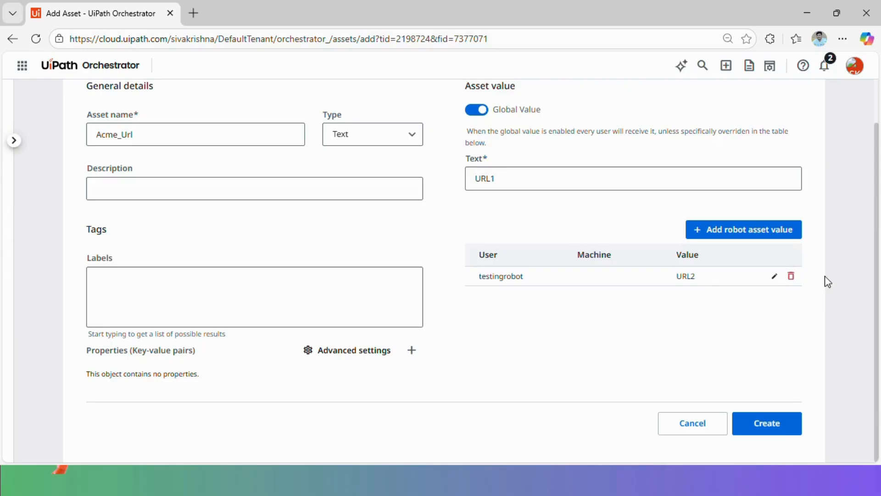
{"action": "left_click", "coordinate": [764, 232]}
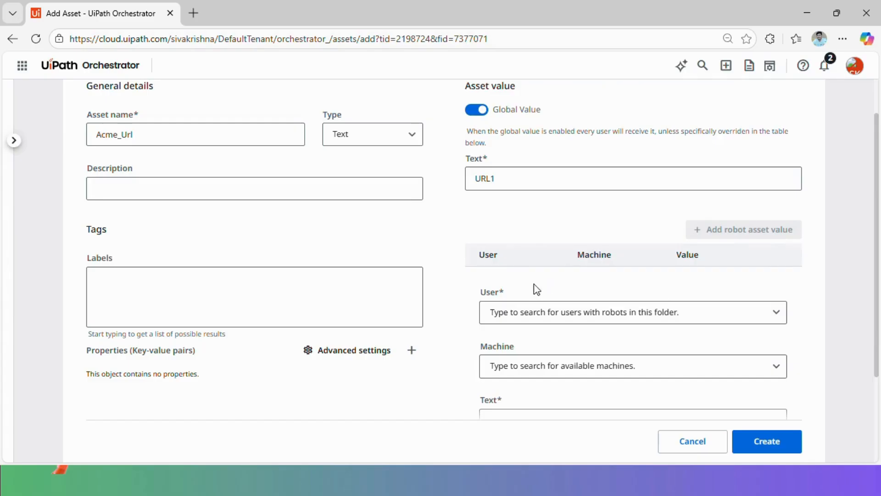
Add a robot value URL3 for the same user on the Testing machine
{"action": "scroll", "coordinate": [455, 269], "scroll_direction": "down", "scroll_amount": 2}
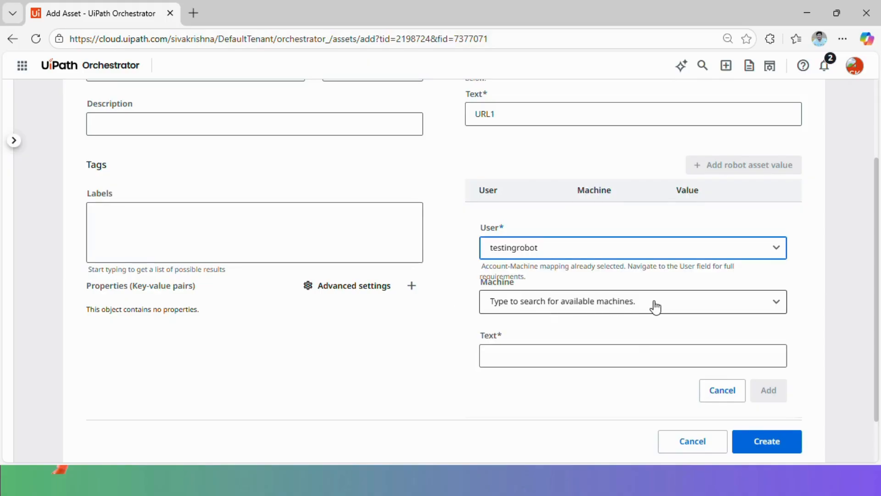
{"action": "left_click", "coordinate": [655, 306]}
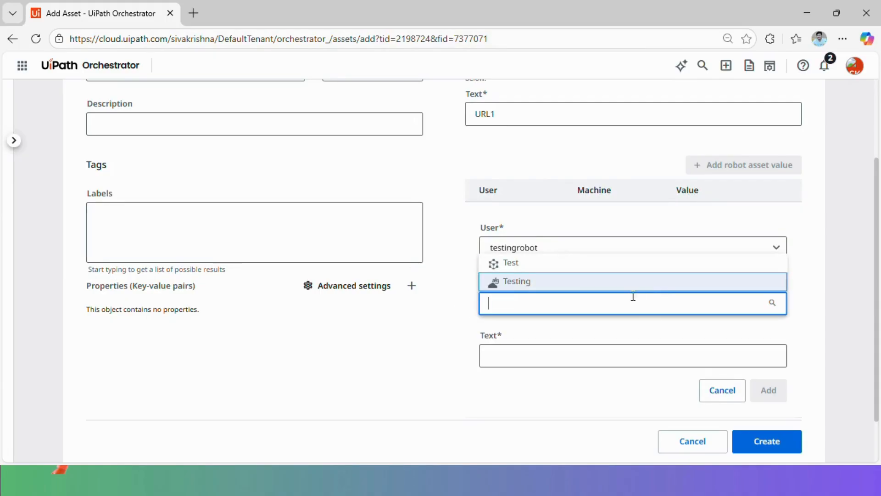
{"action": "left_click", "coordinate": [550, 284]}
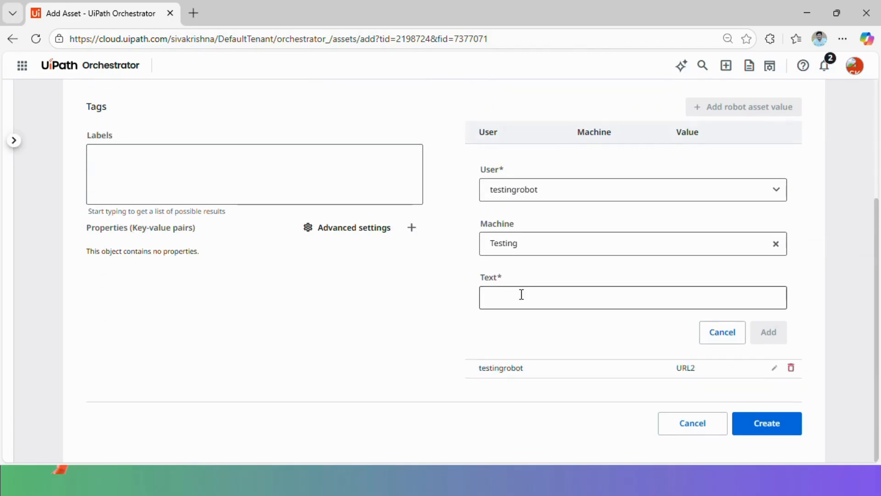
{"action": "left_click", "coordinate": [521, 294]}
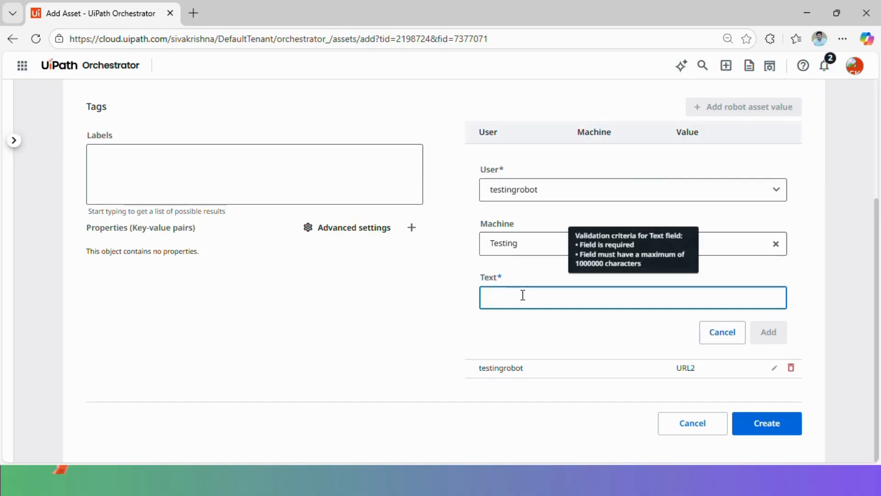
{"action": "type", "text": "URL3"}
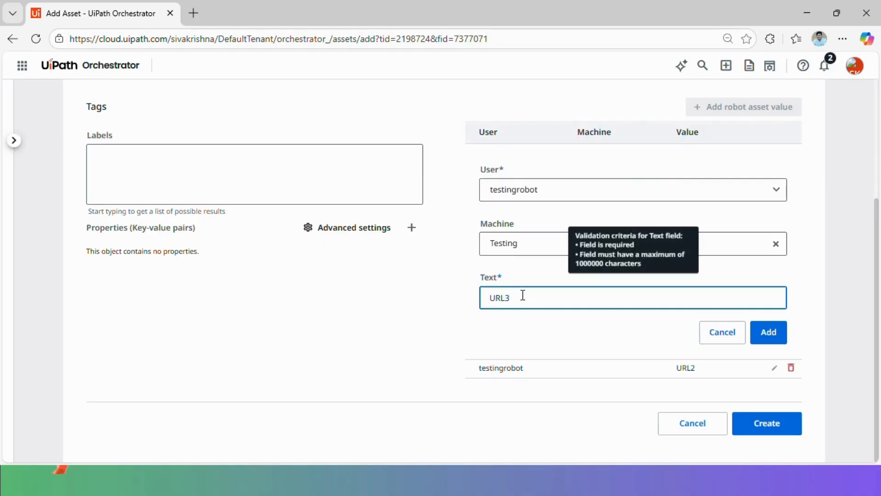
{"action": "left_click", "coordinate": [776, 339]}
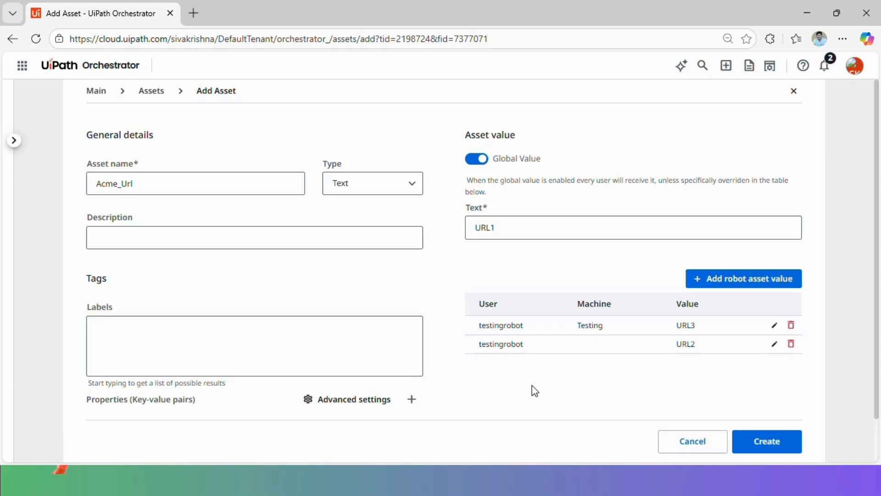
{"action": "double_click", "coordinate": [686, 324]}
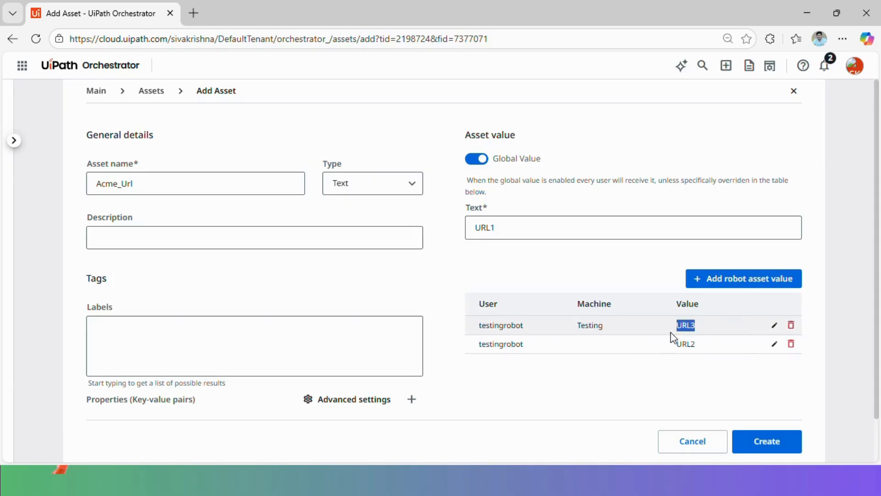
Switch off Global Value so URL1 is disabled and the robot values apply
{"action": "left_click", "coordinate": [595, 384]}
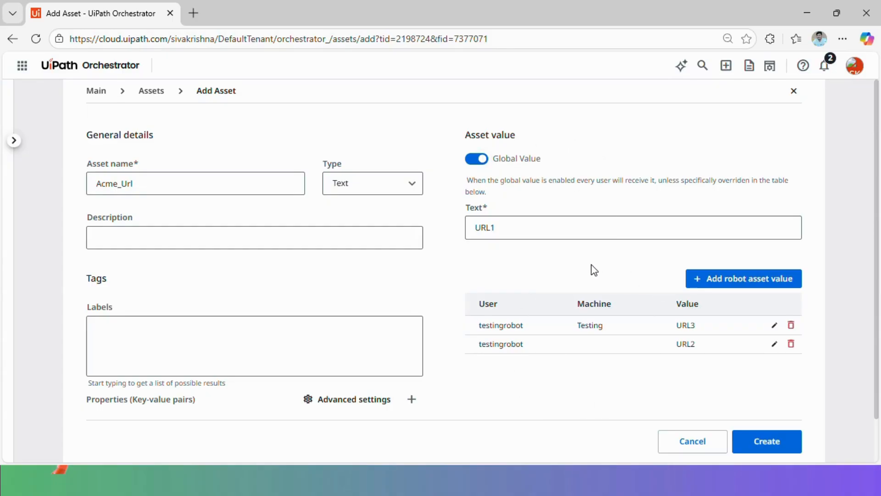
{"action": "left_click_drag", "start_coordinate": [572, 219], "coordinate": [467, 234]}
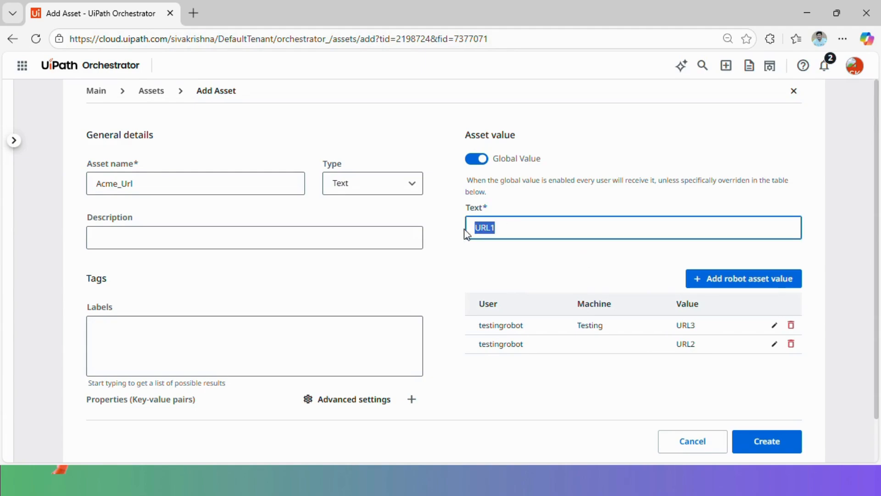
{"action": "left_click", "coordinate": [549, 256]}
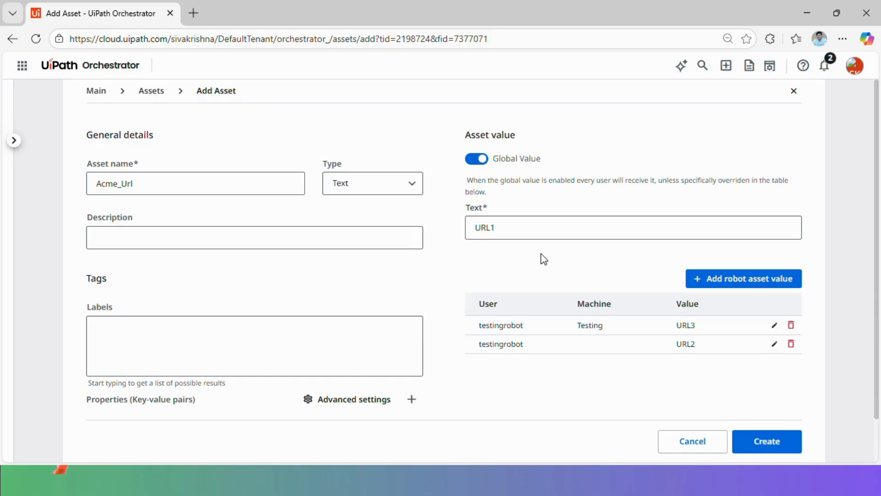
{"action": "left_click", "coordinate": [477, 159]}
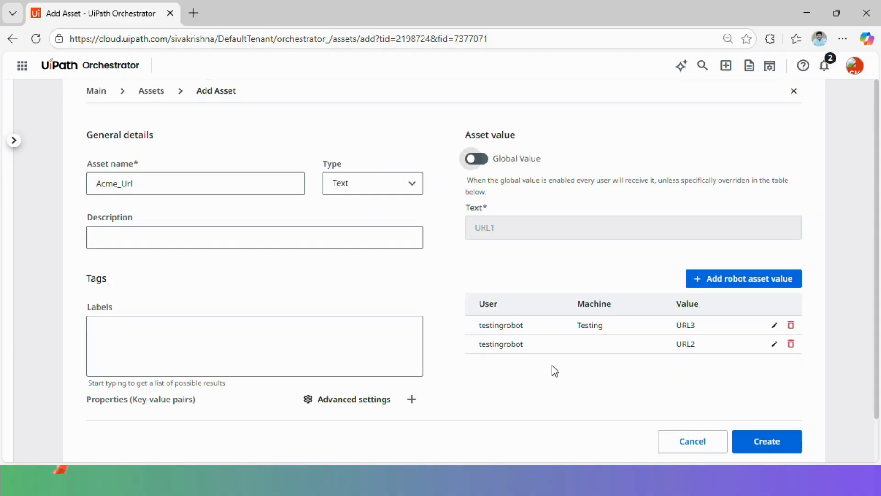
{"action": "left_click", "coordinate": [169, 234]}
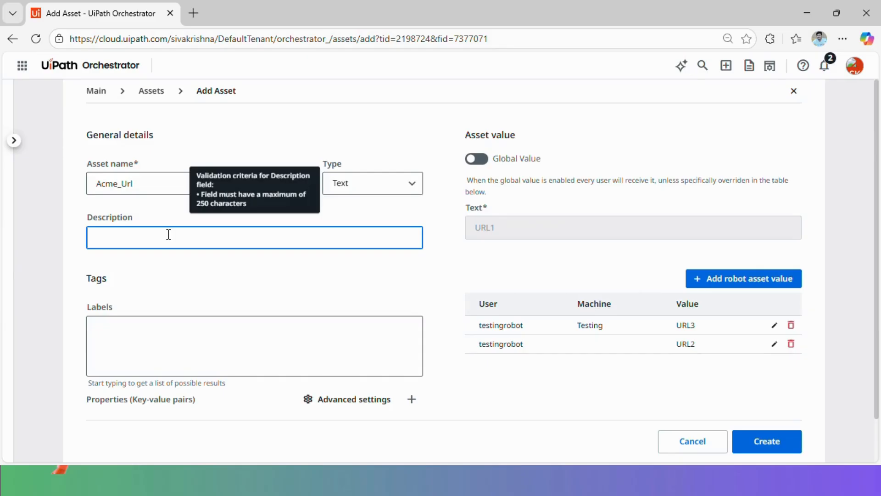
Enter the description 'This is ACME Application url' and apply the ACME label
{"action": "type", "text": "This is"}
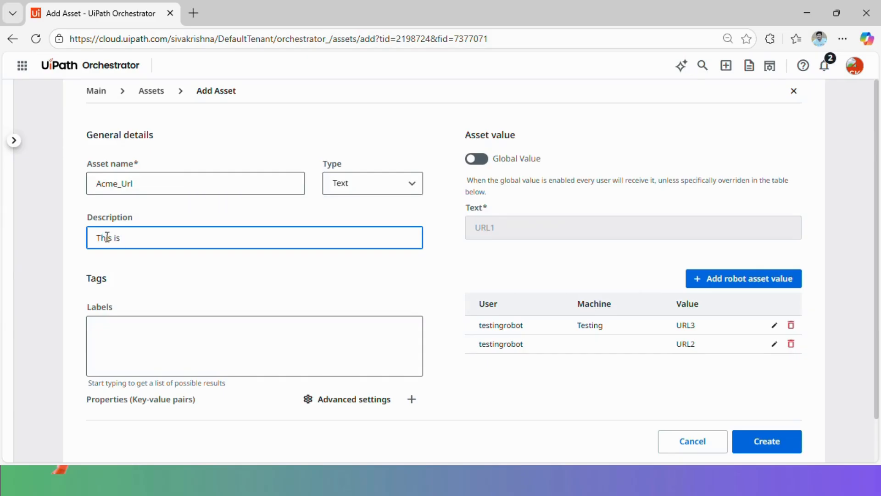
{"action": "type", "text": " ACME Application url"}
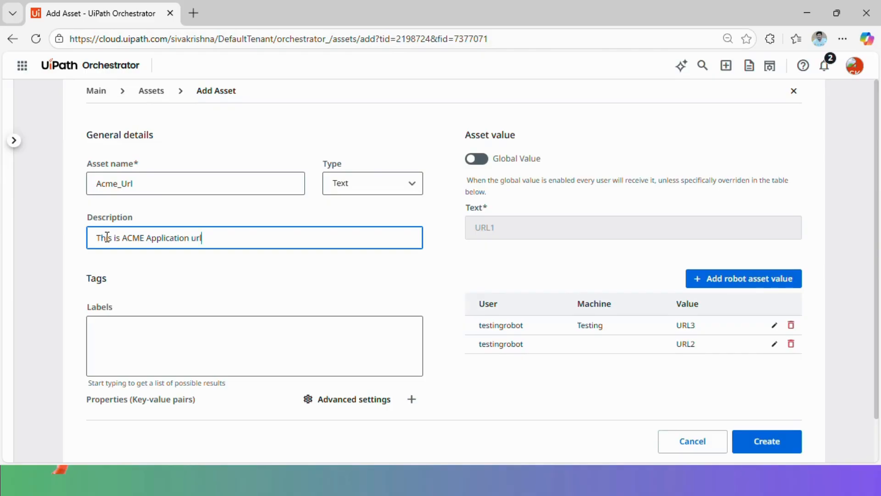
{"action": "scroll", "coordinate": [173, 226], "scroll_direction": "down", "scroll_amount": 1}
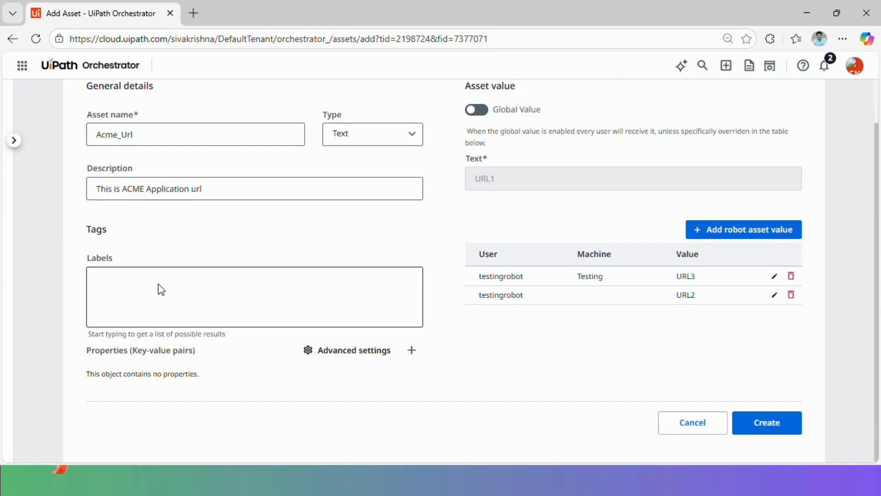
{"action": "left_click", "coordinate": [115, 311]}
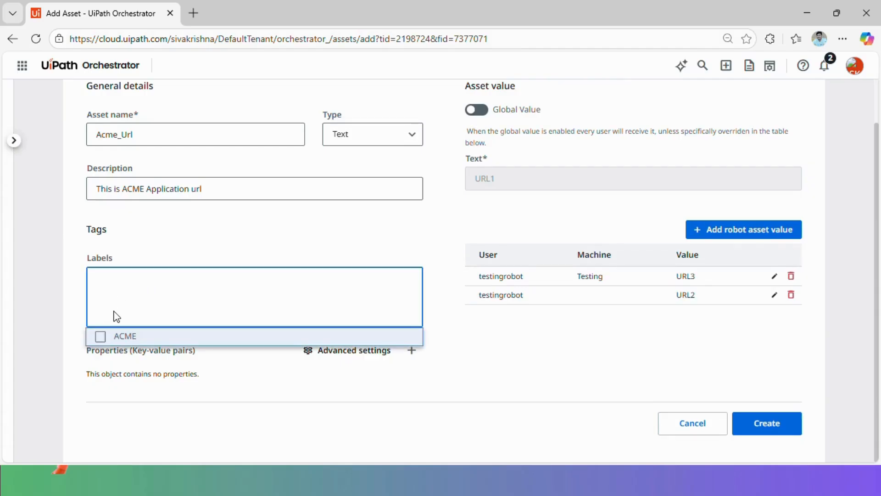
{"action": "type", "text": "ACME"}
{"action": "left_click", "coordinate": [131, 338]}
{"action": "left_click", "coordinate": [453, 354]}
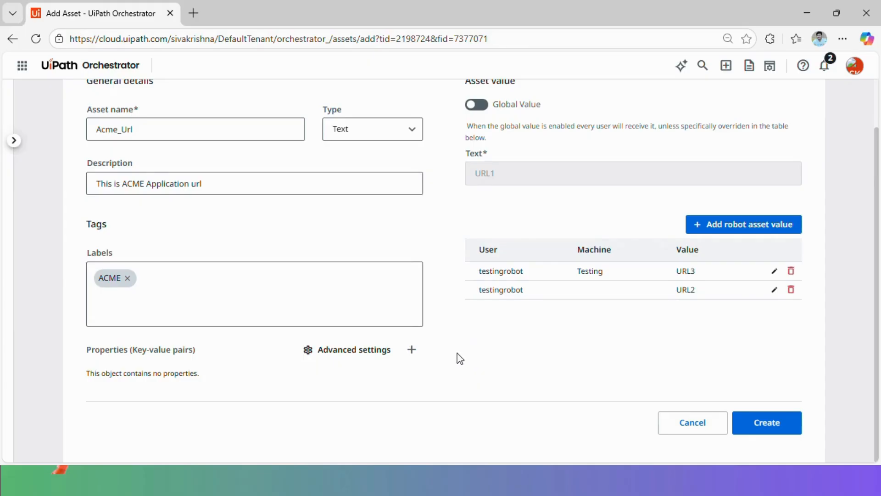
Add the property InUse = True and create the Acme_Url asset
{"action": "left_click", "coordinate": [412, 351]}
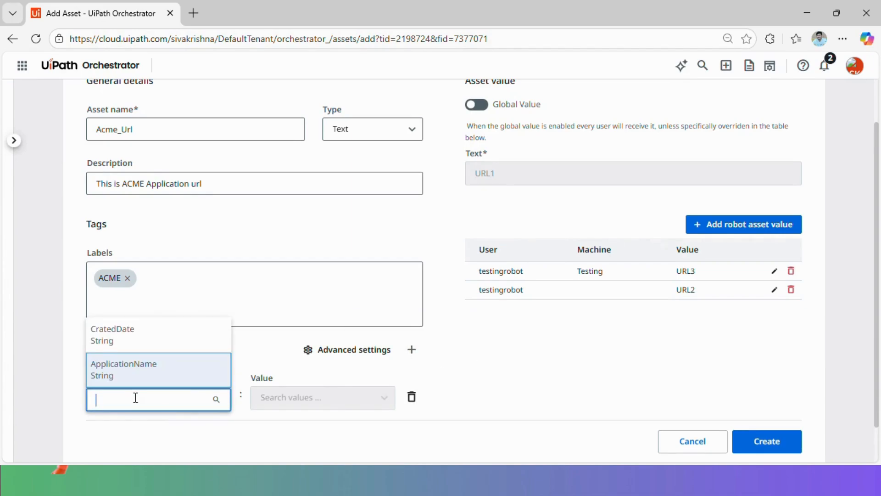
{"action": "type", "text": "I"}
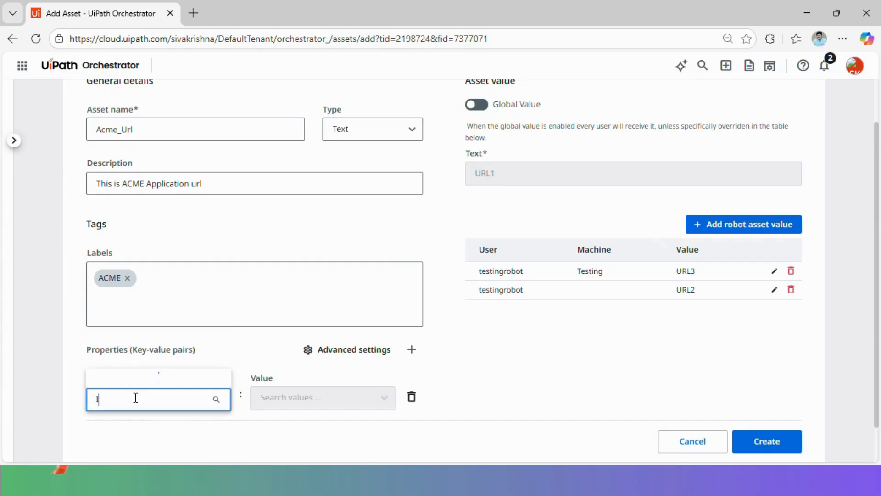
{"action": "type", "text": "nUse"}
{"action": "left_click", "coordinate": [286, 397]}
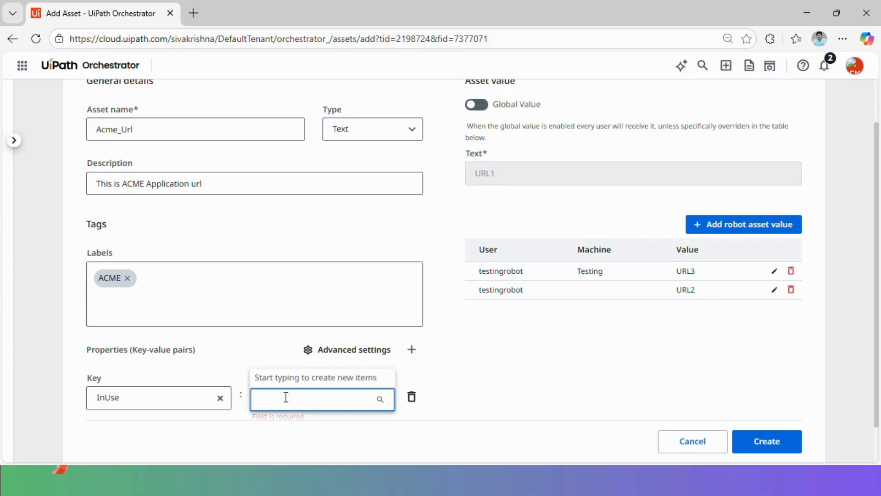
{"action": "type", "text": "True"}
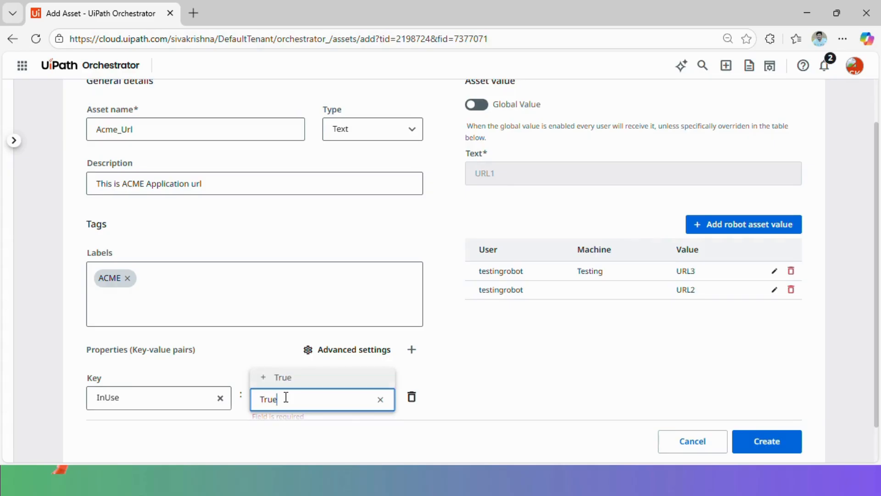
{"action": "left_click", "coordinate": [291, 386]}
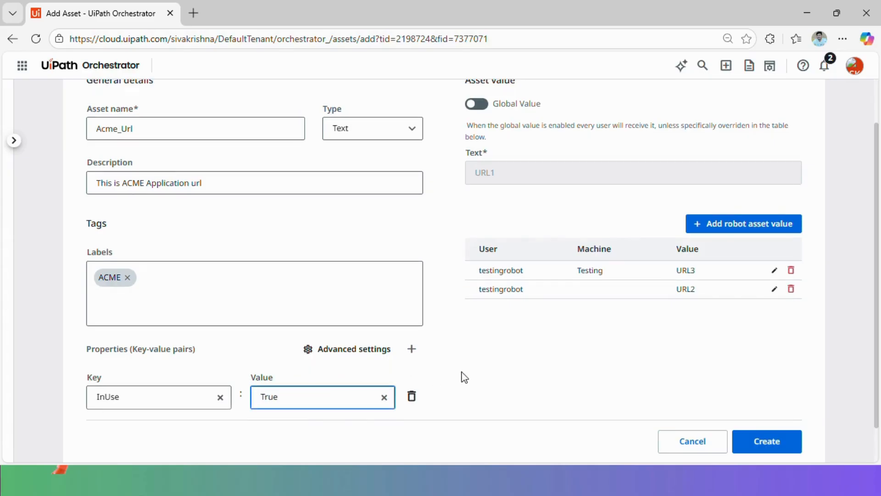
{"action": "scroll", "coordinate": [463, 375], "scroll_direction": "down", "scroll_amount": 1}
{"action": "left_click", "coordinate": [772, 425]}
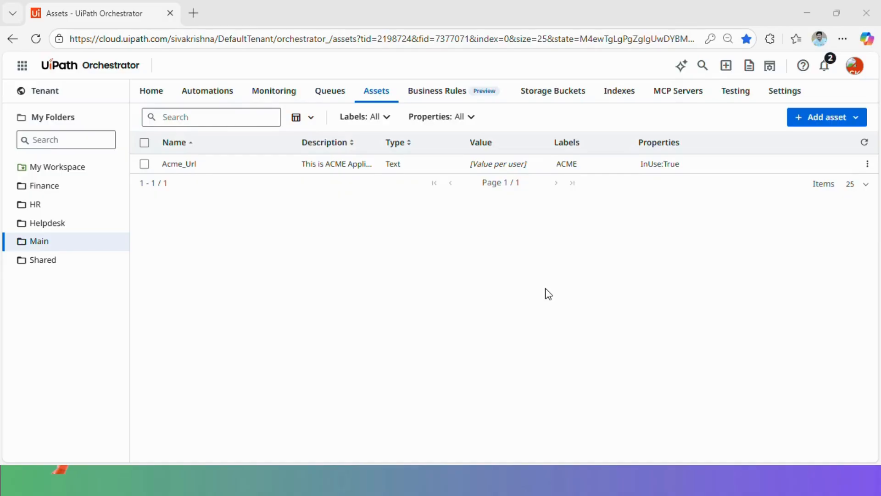
Start a new Bool asset named DownloadReports
{"action": "left_click", "coordinate": [857, 118]}
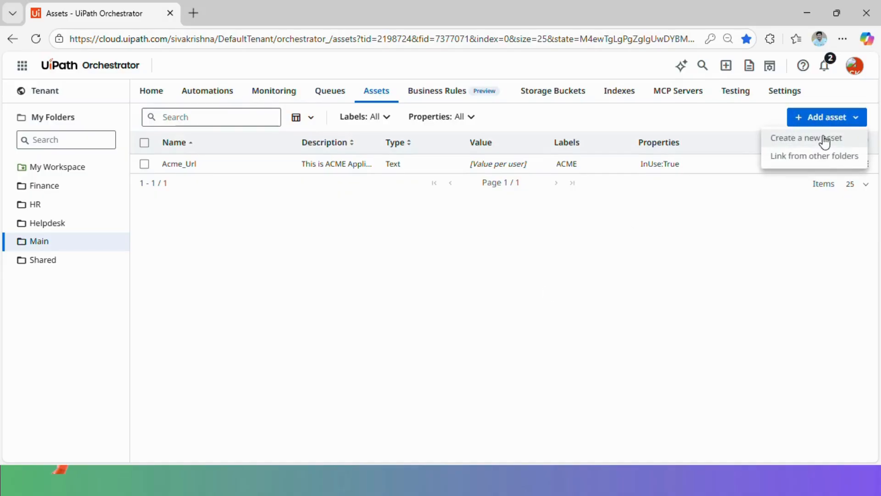
{"action": "left_click", "coordinate": [830, 138]}
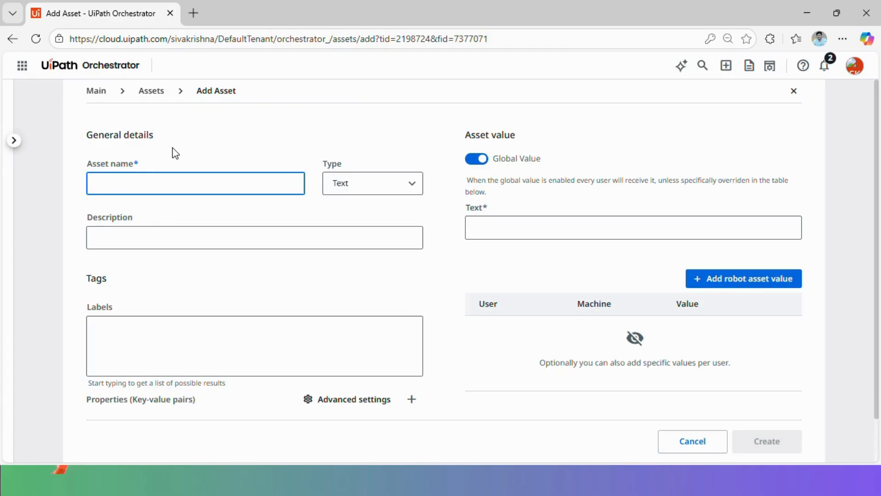
{"action": "type", "text": "Dow"}
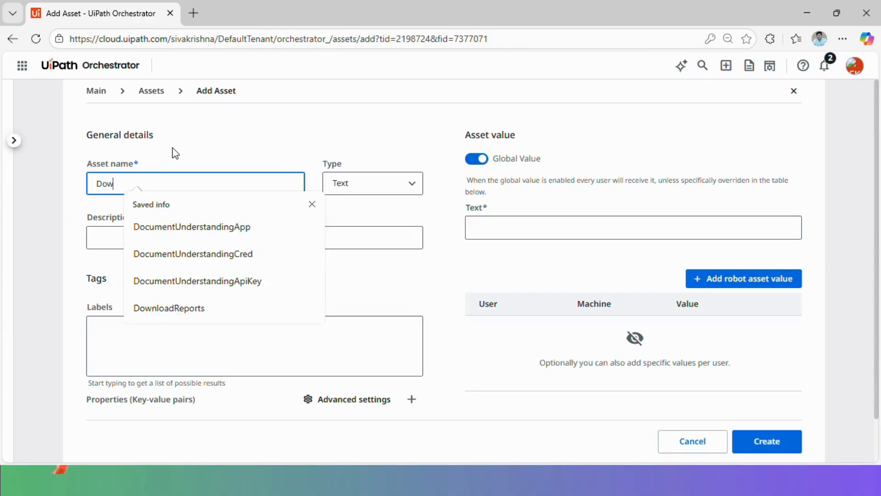
{"action": "type", "text": "nloadReports"}
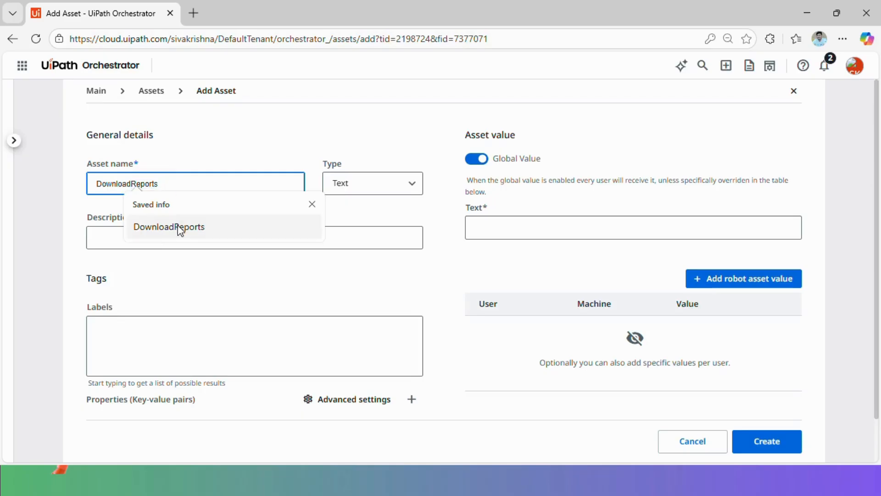
{"action": "left_click", "coordinate": [177, 226]}
{"action": "left_click", "coordinate": [380, 189]}
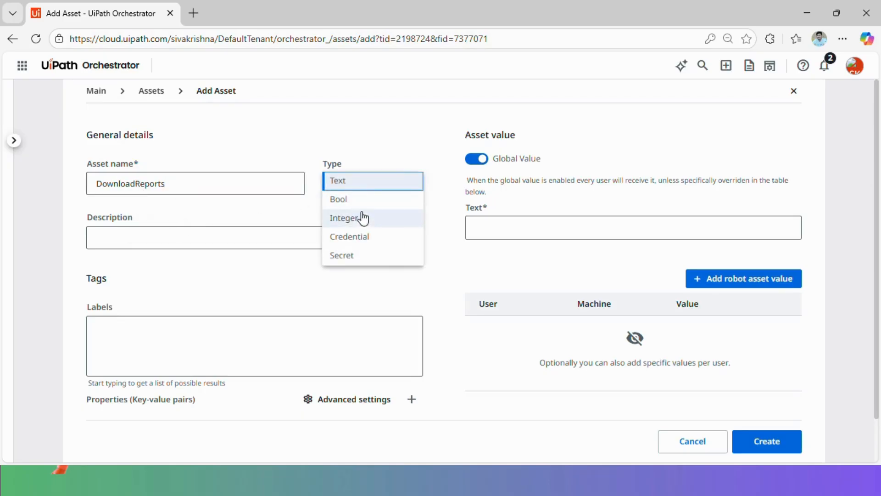
{"action": "left_click", "coordinate": [361, 202]}
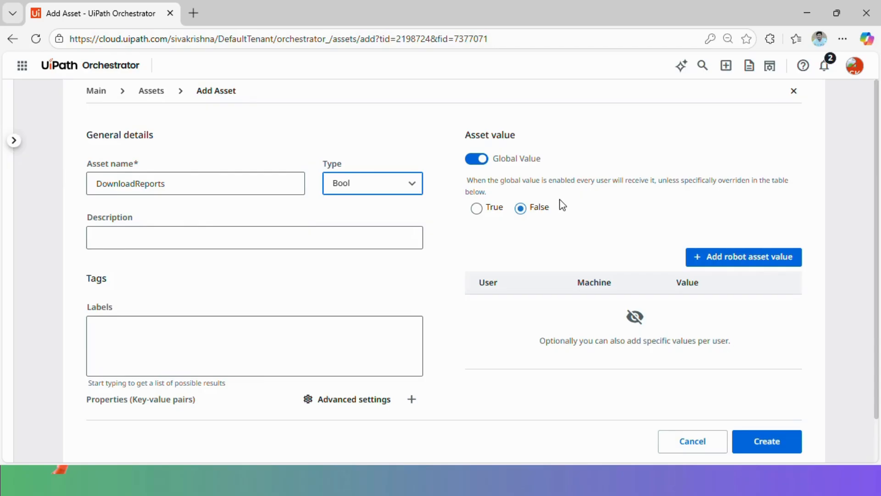
Label the DownloadReports asset with Reports
{"action": "scroll", "coordinate": [562, 205], "scroll_direction": "down", "scroll_amount": 1}
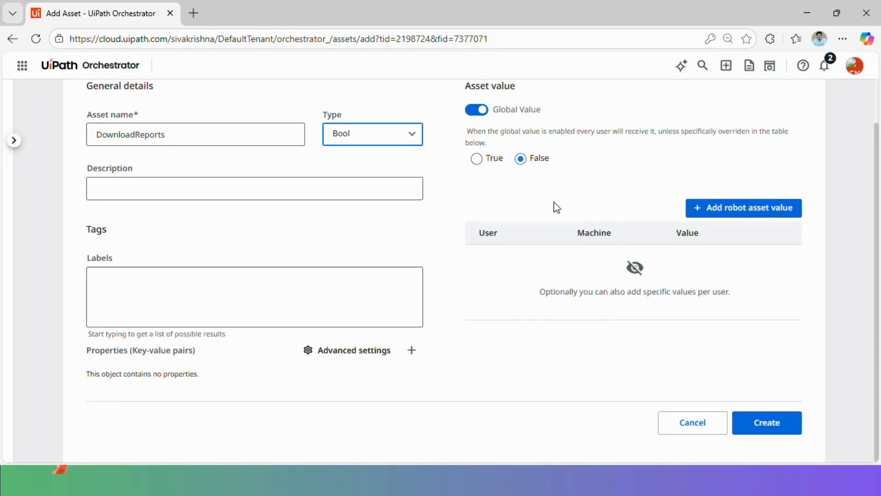
{"action": "left_click", "coordinate": [135, 311]}
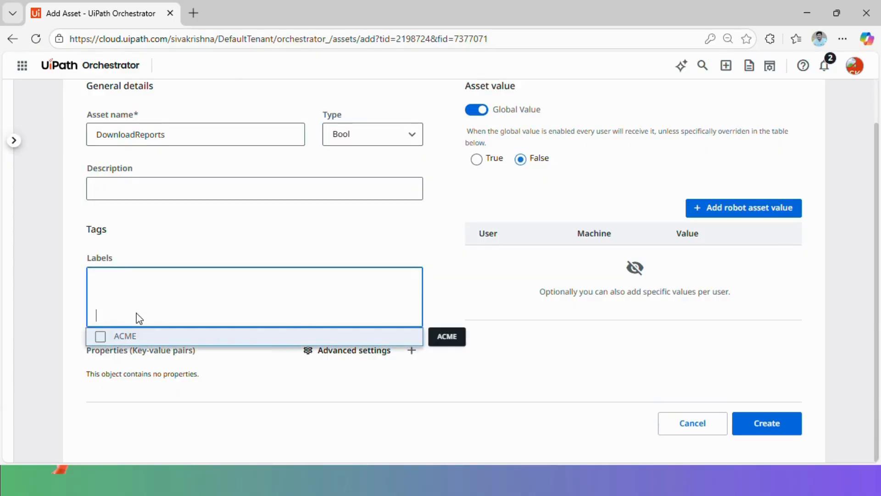
{"action": "type", "text": "Reports"}
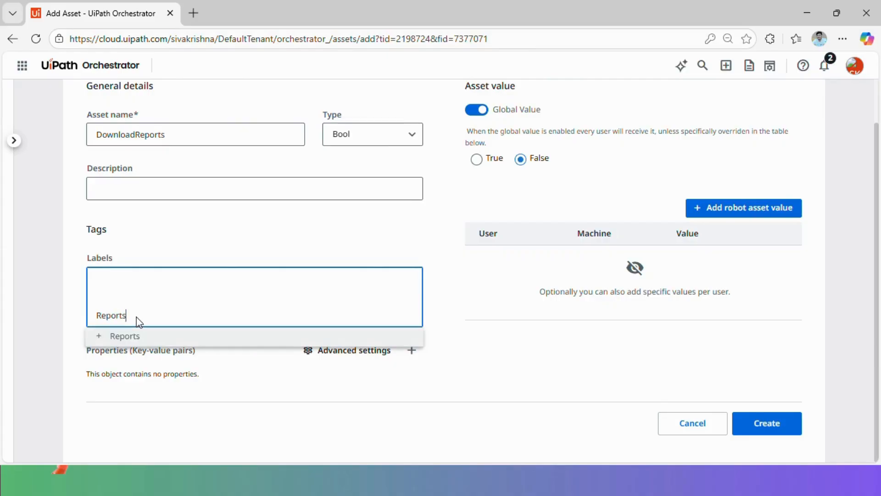
{"action": "left_click", "coordinate": [141, 335]}
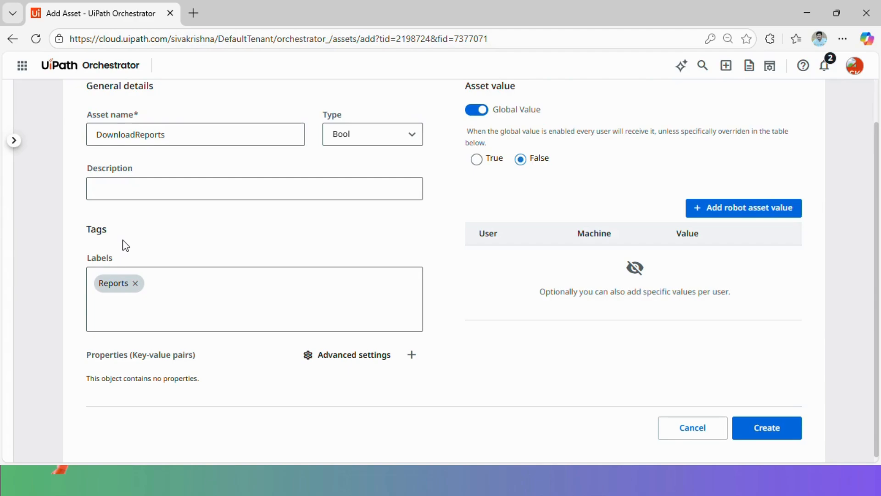
Add the property InUse = False and create the DownloadReports asset
{"action": "scroll", "coordinate": [126, 245], "scroll_direction": "down", "scroll_amount": 1}
{"action": "scroll", "coordinate": [124, 251], "scroll_direction": "down", "scroll_amount": 1}
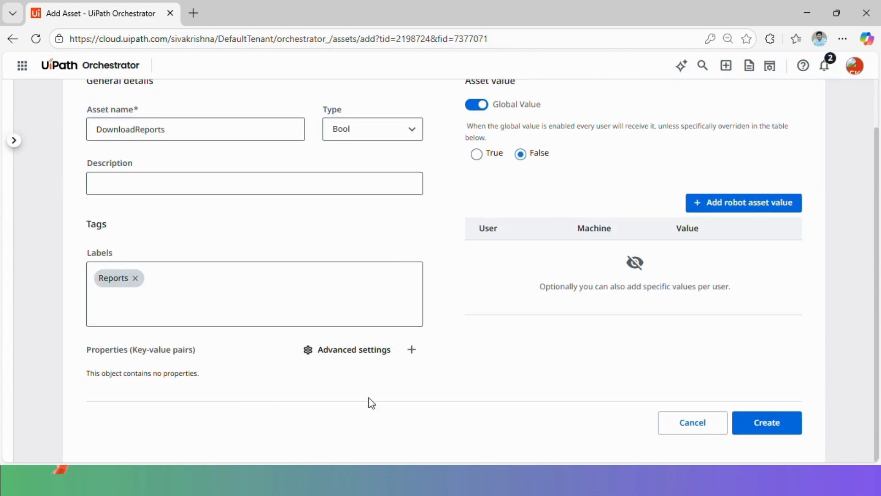
{"action": "left_click", "coordinate": [411, 350]}
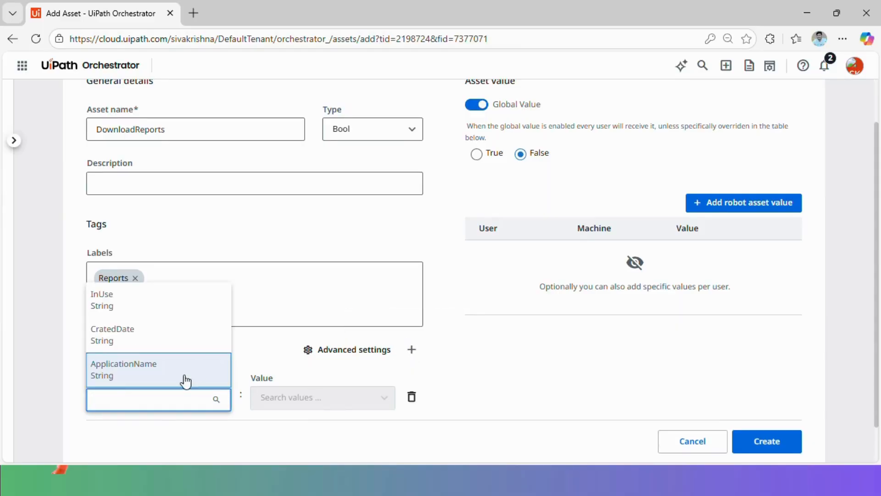
{"action": "left_click", "coordinate": [120, 304]}
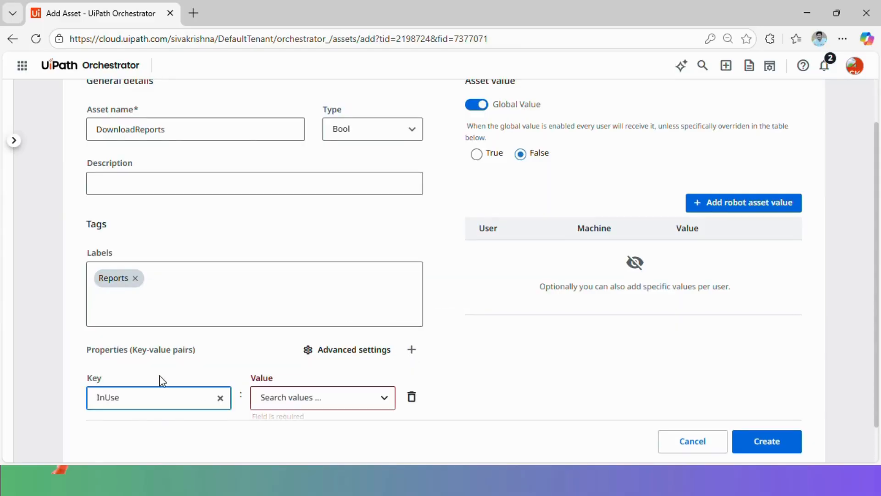
{"action": "left_click", "coordinate": [300, 403]}
{"action": "type", "text": "Fa"}
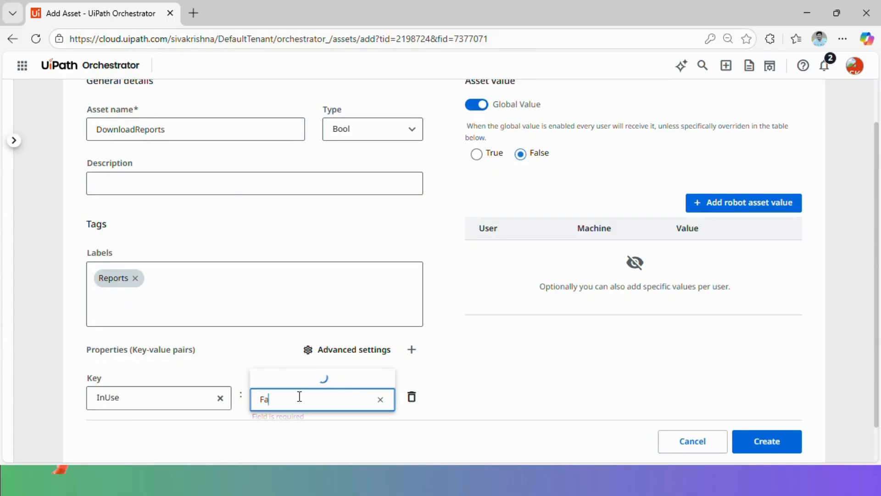
{"action": "type", "text": "lse"}
{"action": "left_click", "coordinate": [297, 379]}
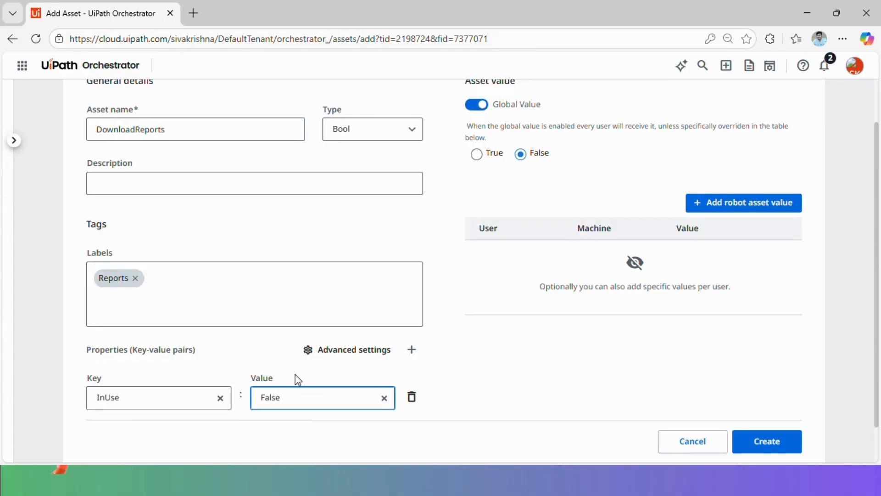
{"action": "left_click", "coordinate": [778, 449]}
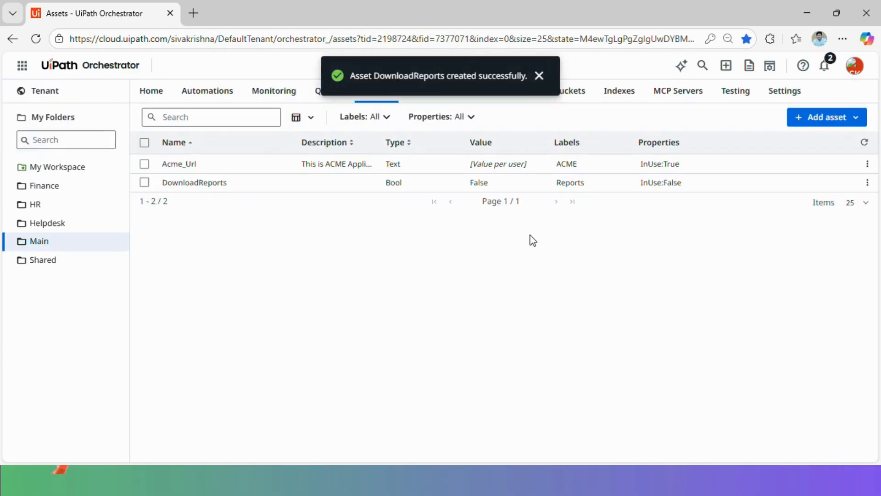
Create the Integer asset RetryCount with value 3
{"action": "left_click", "coordinate": [856, 117]}
{"action": "left_click", "coordinate": [828, 138]}
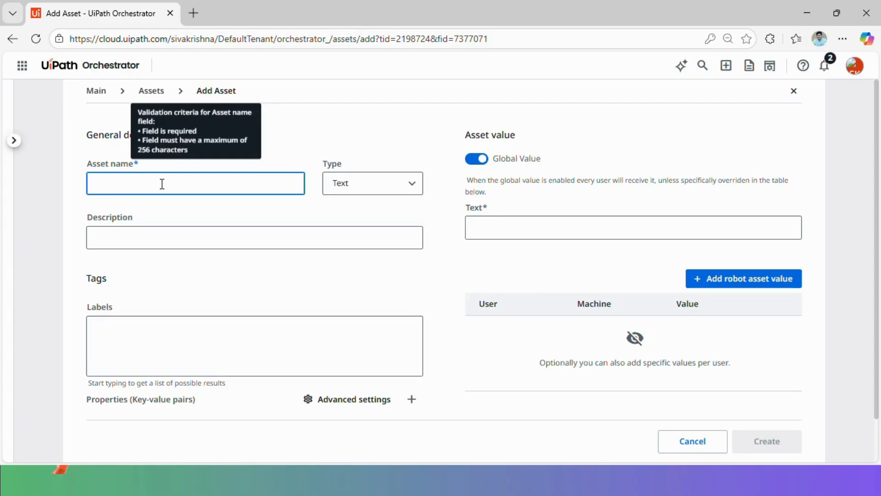
{"action": "type", "text": "Retry"}
{"action": "key", "text": "Tab"}
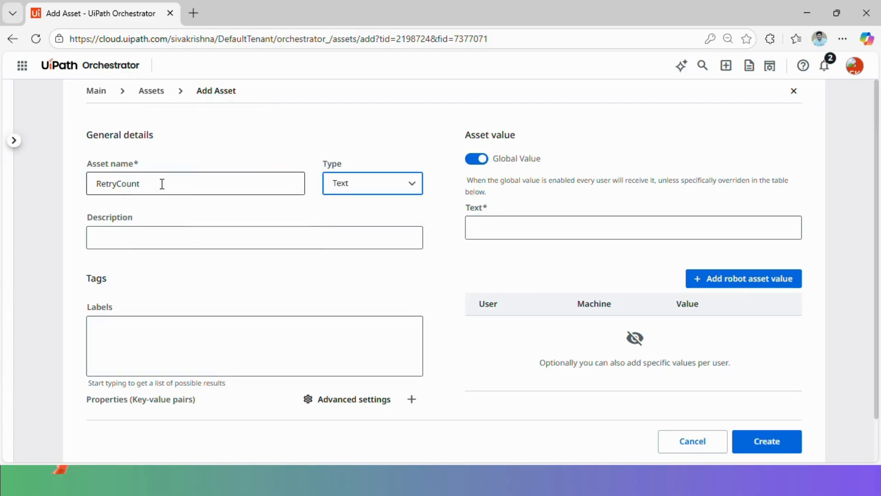
{"action": "left_click", "coordinate": [340, 186]}
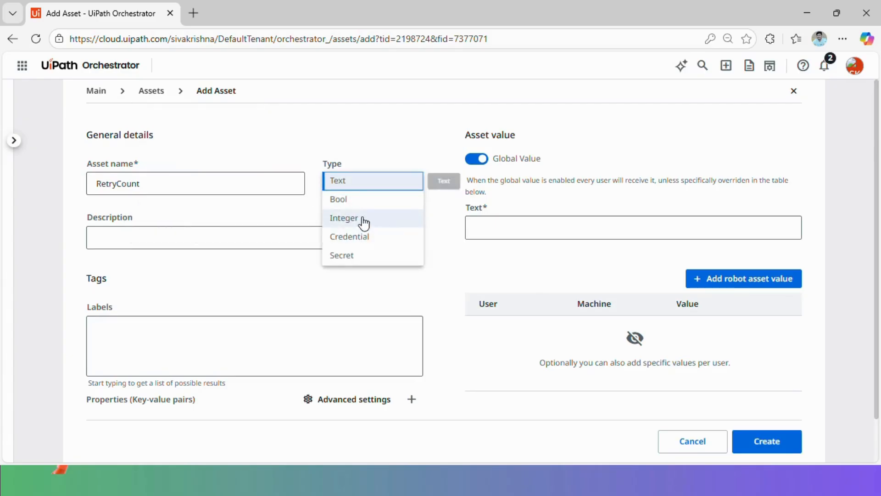
{"action": "left_click", "coordinate": [364, 221]}
{"action": "left_click", "coordinate": [506, 228]}
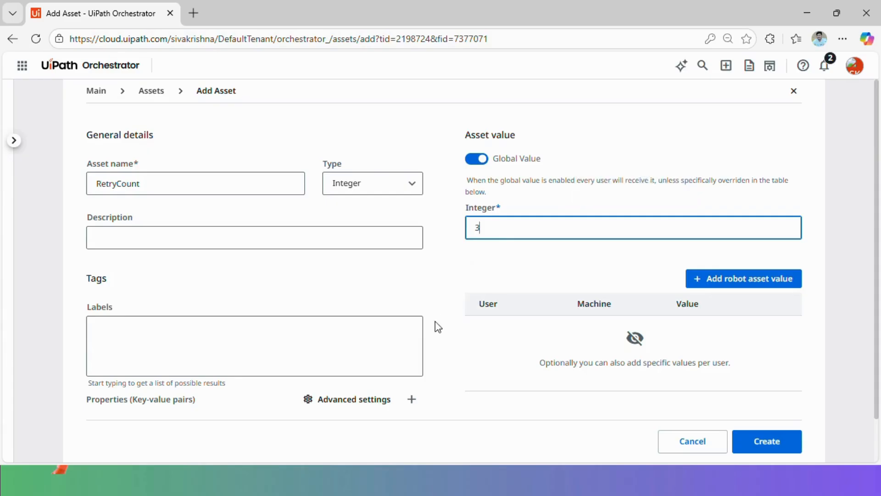
{"action": "left_click", "coordinate": [782, 439]}
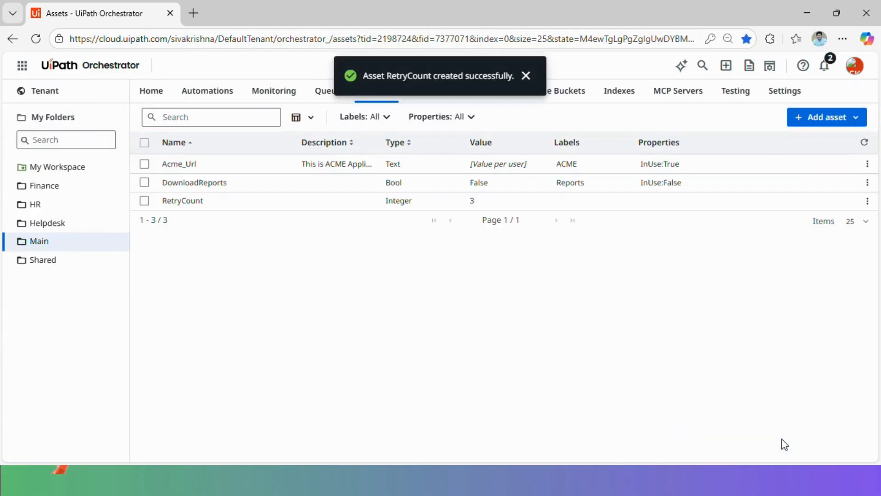
Start a new Credential asset named ACME_Cred
{"action": "left_click", "coordinate": [857, 118]}
{"action": "left_click", "coordinate": [824, 142]}
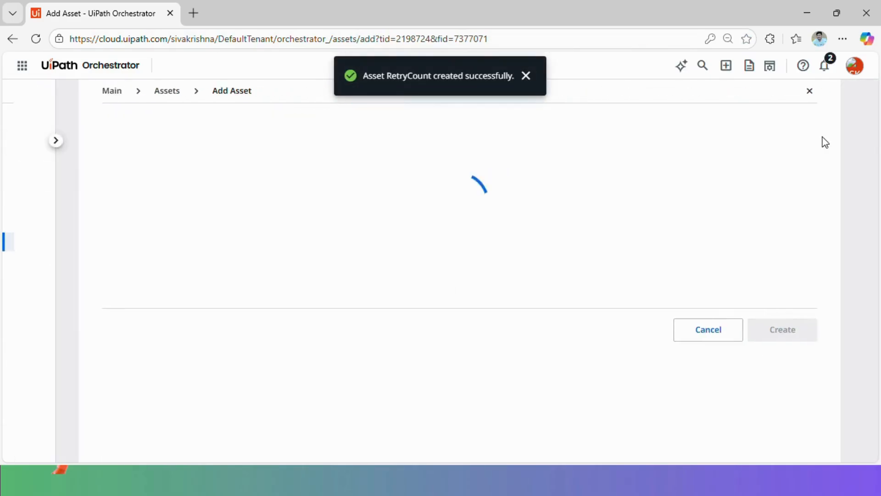
{"action": "left_click", "coordinate": [178, 180]}
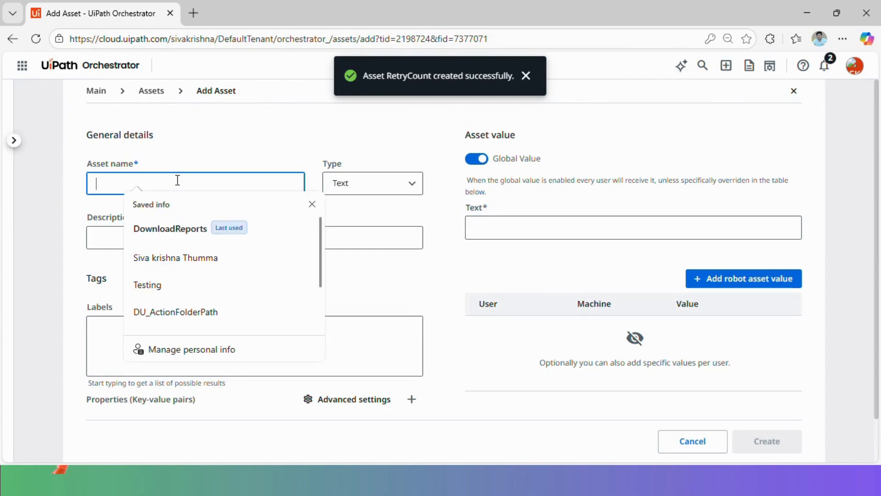
{"action": "type", "text": "Acme"}
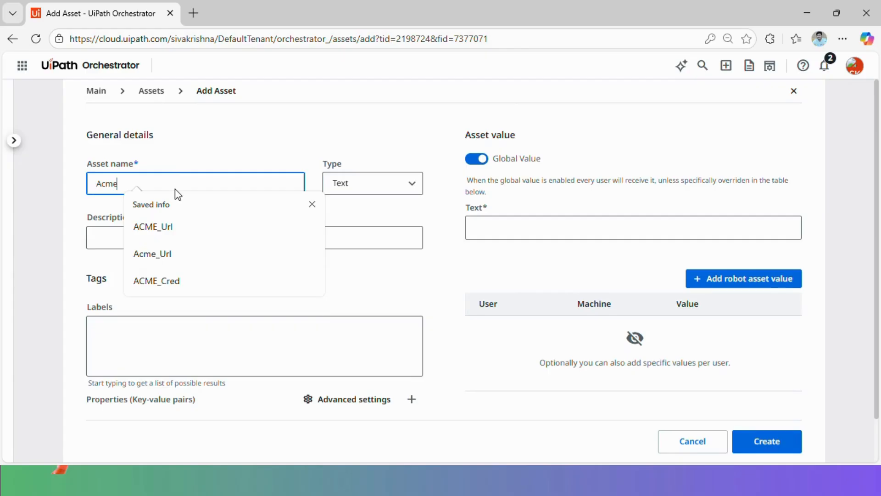
{"action": "left_click", "coordinate": [191, 287]}
{"action": "left_click", "coordinate": [393, 188]}
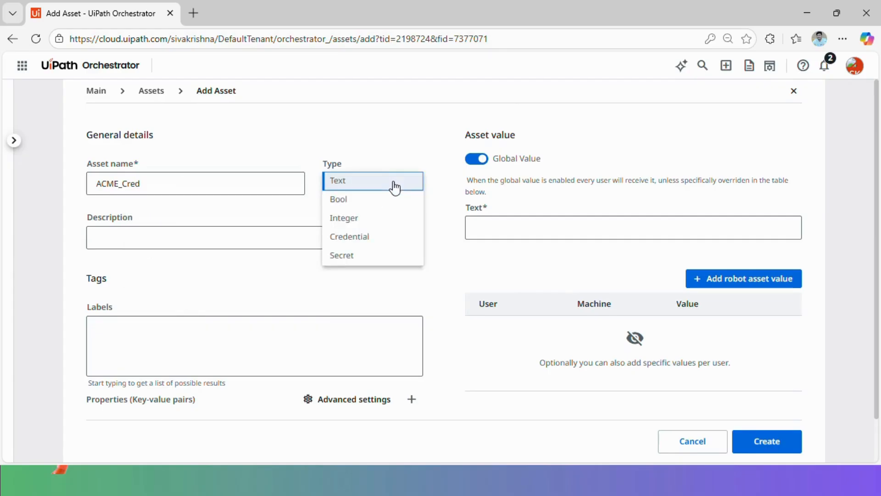
{"action": "left_click", "coordinate": [363, 242]}
Fill in the credential's username and password, revealing the password to check it
{"action": "left_click", "coordinate": [521, 228]}
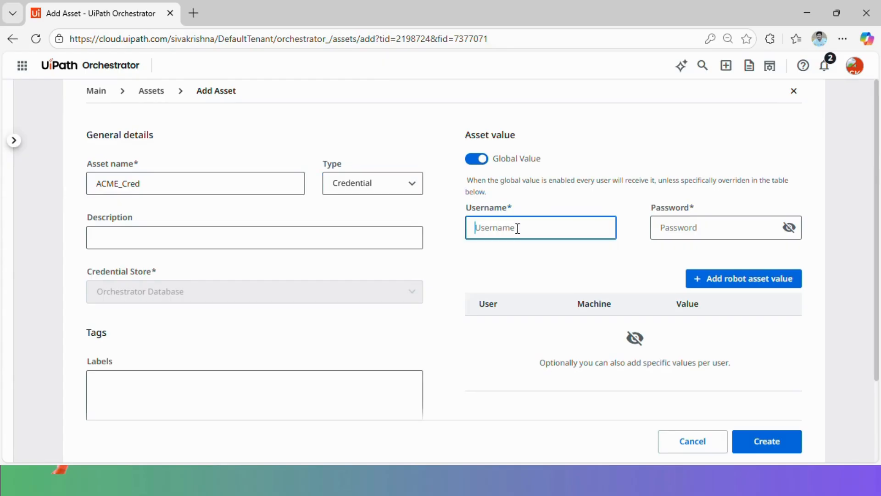
{"action": "type", "text": "user"}
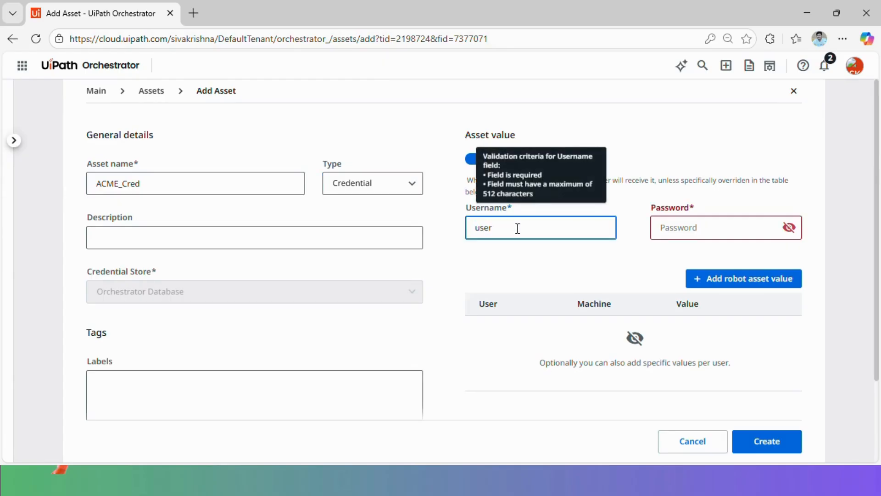
{"action": "left_click", "coordinate": [681, 227]}
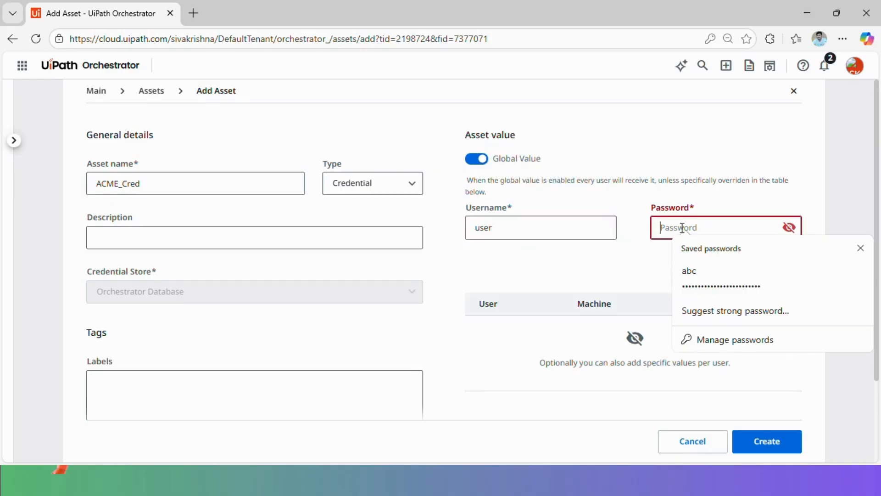
{"action": "type", "text": "pas"}
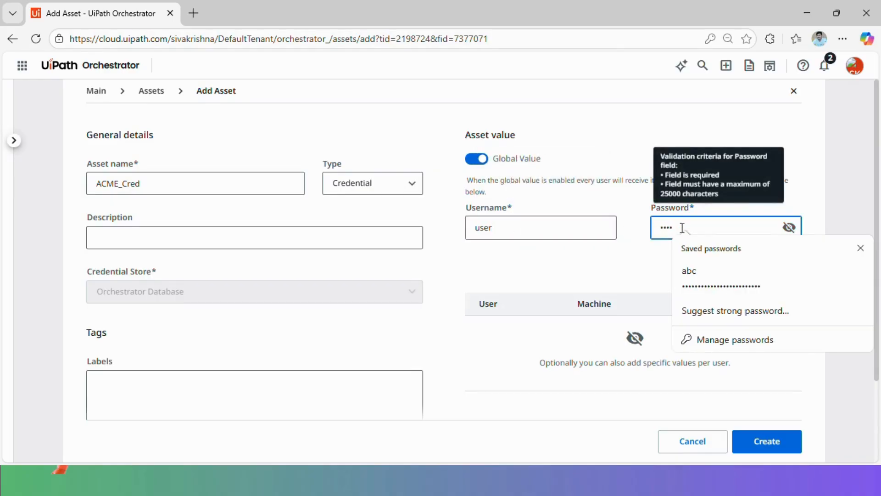
{"action": "type", "text": "4"}
{"action": "left_click", "coordinate": [789, 228]}
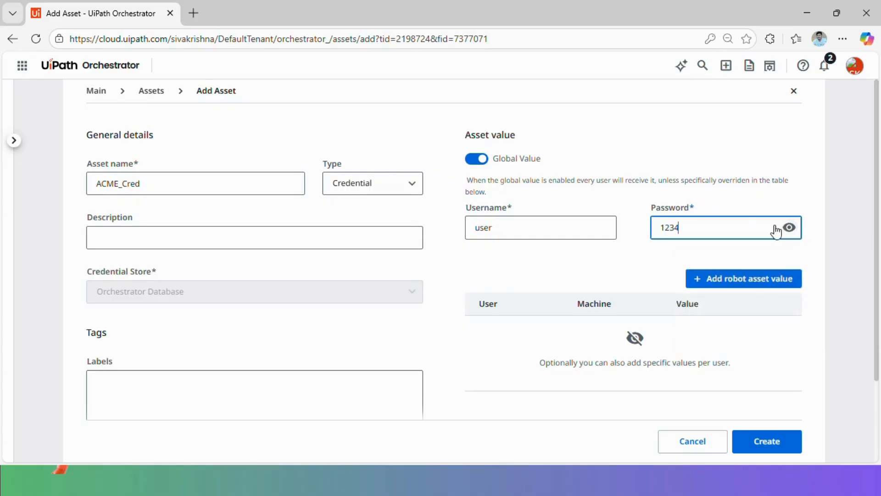
Tag the ACME_Cred asset with the ACME label
{"action": "scroll", "coordinate": [138, 367], "scroll_direction": "down", "scroll_amount": 2}
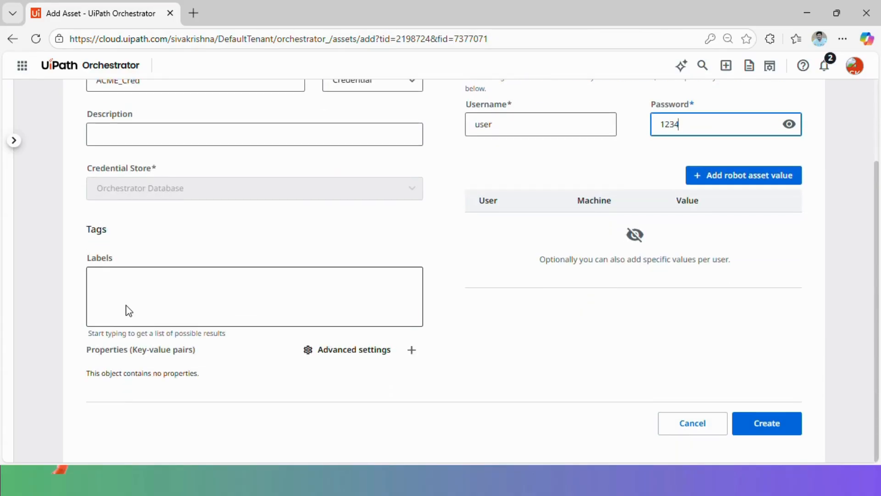
{"action": "left_click", "coordinate": [129, 307]}
{"action": "left_click", "coordinate": [124, 337]}
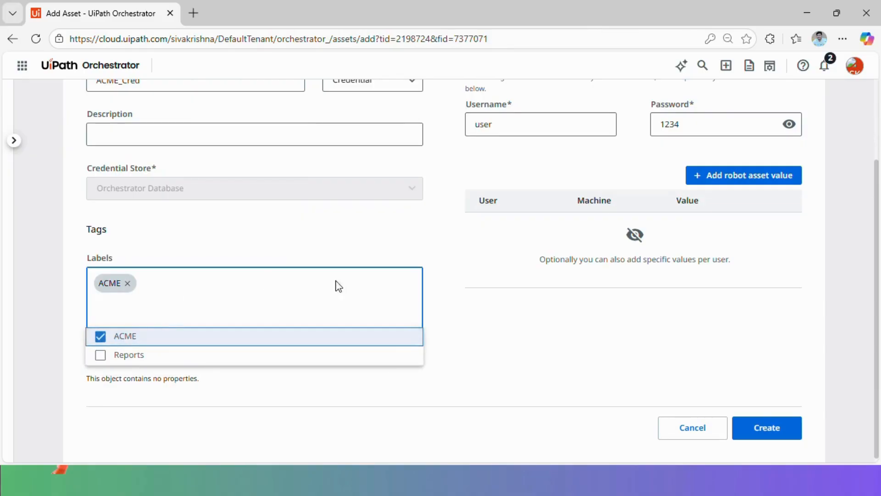
{"action": "left_click", "coordinate": [450, 292]}
Add the property InUse = True, create ACME_Cred, and decline the browser's password save
{"action": "left_click", "coordinate": [412, 355]}
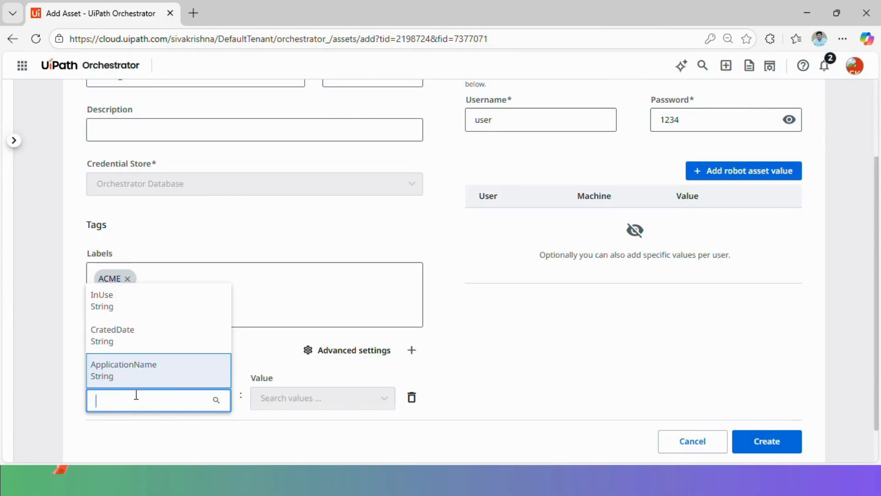
{"action": "left_click", "coordinate": [138, 303]}
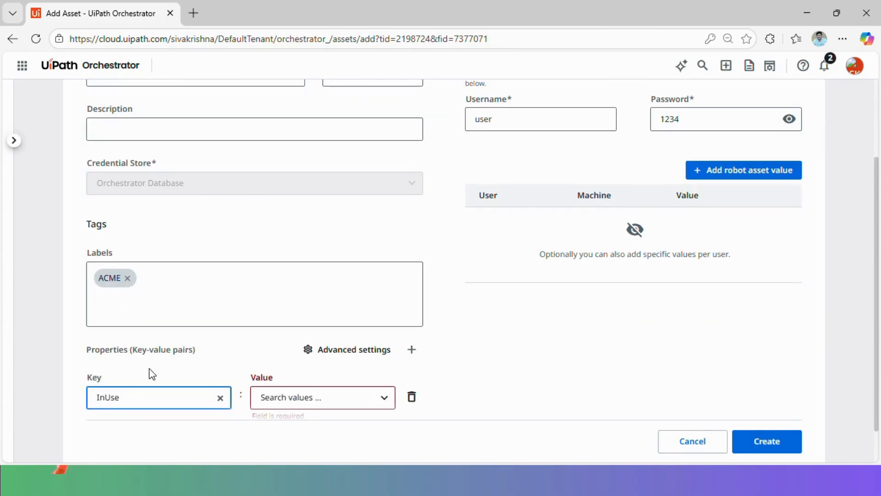
{"action": "scroll", "coordinate": [149, 368], "scroll_direction": "down", "scroll_amount": 1}
{"action": "left_click", "coordinate": [308, 353]}
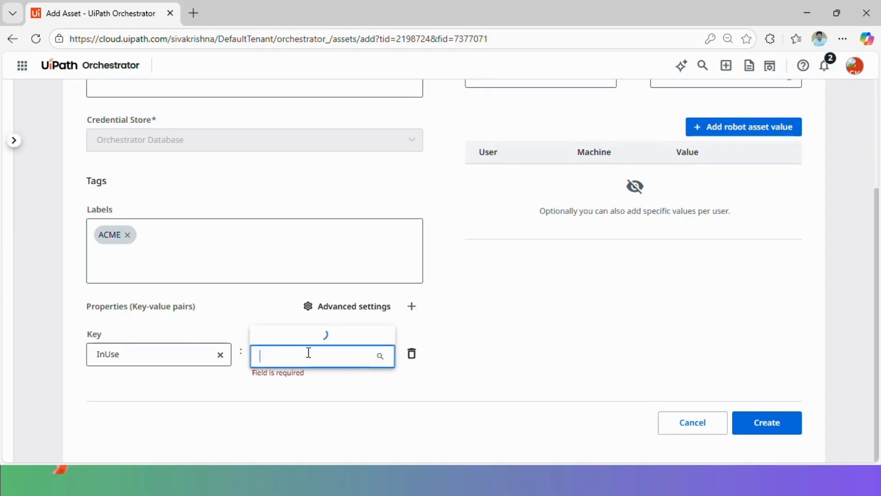
{"action": "left_click", "coordinate": [281, 314]}
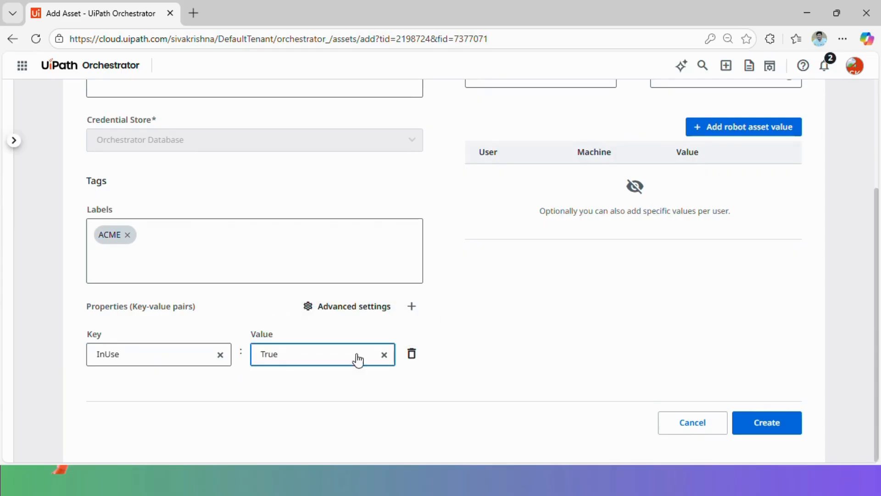
{"action": "left_click", "coordinate": [778, 422]}
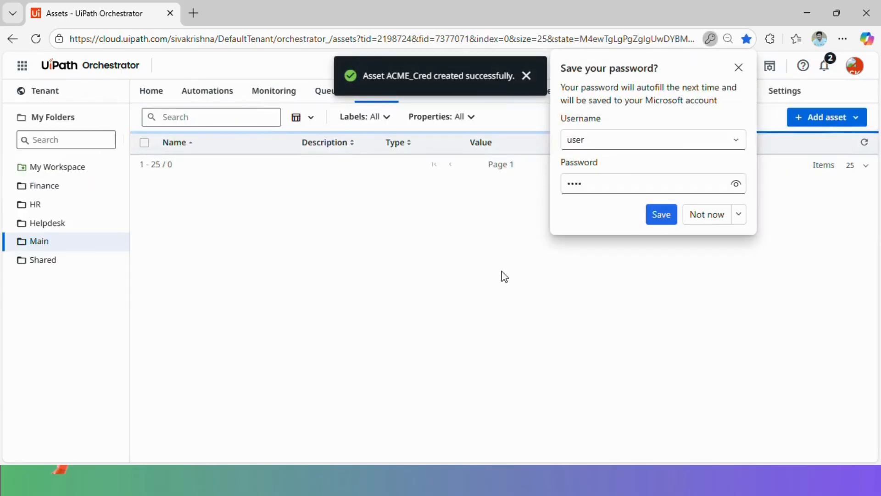
{"action": "left_click", "coordinate": [740, 67]}
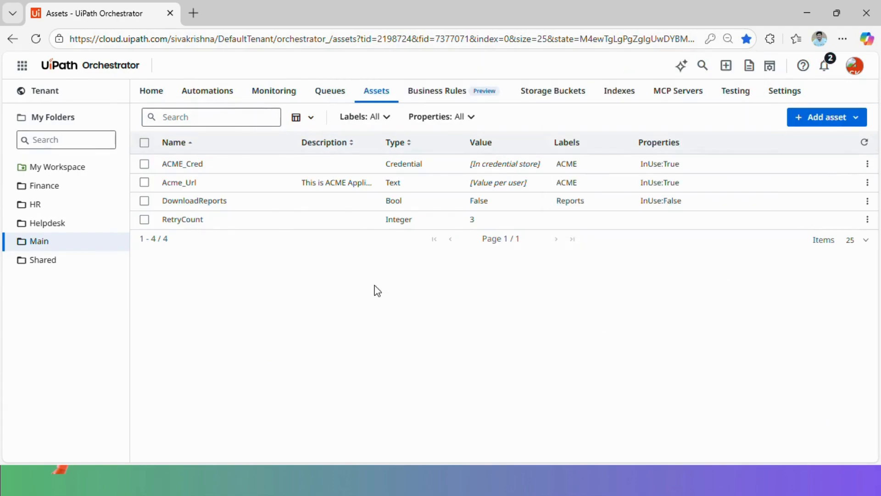
Start a new asset named DBConnectionString with the type Secret
{"action": "left_click", "coordinate": [856, 119]}
{"action": "left_click", "coordinate": [828, 138]}
{"action": "left_click", "coordinate": [144, 183]}
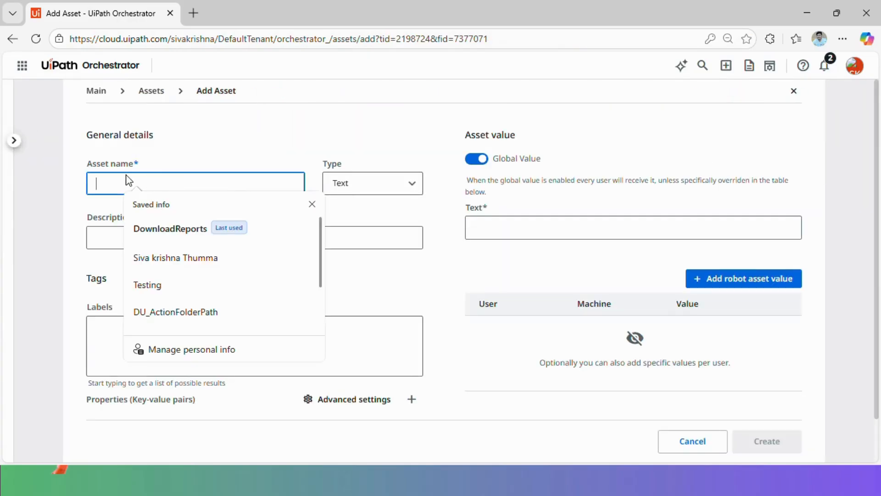
{"action": "type", "text": "DBConnectionString"}
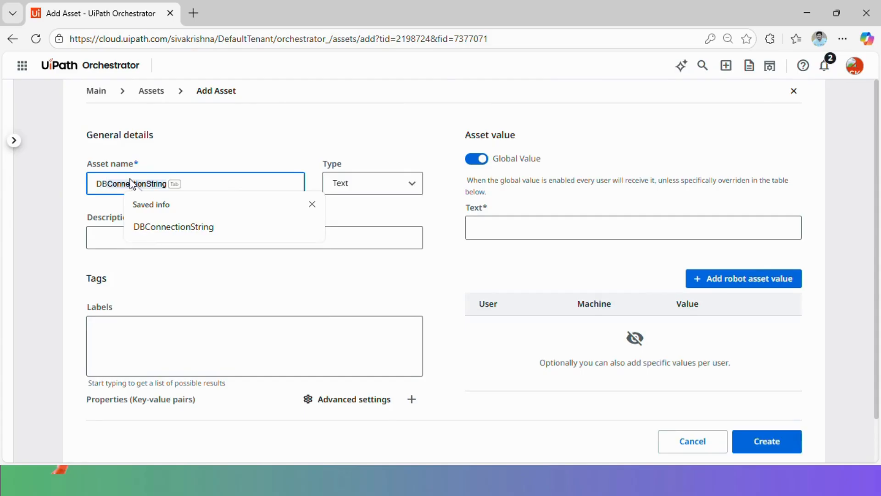
{"action": "left_click", "coordinate": [191, 227]}
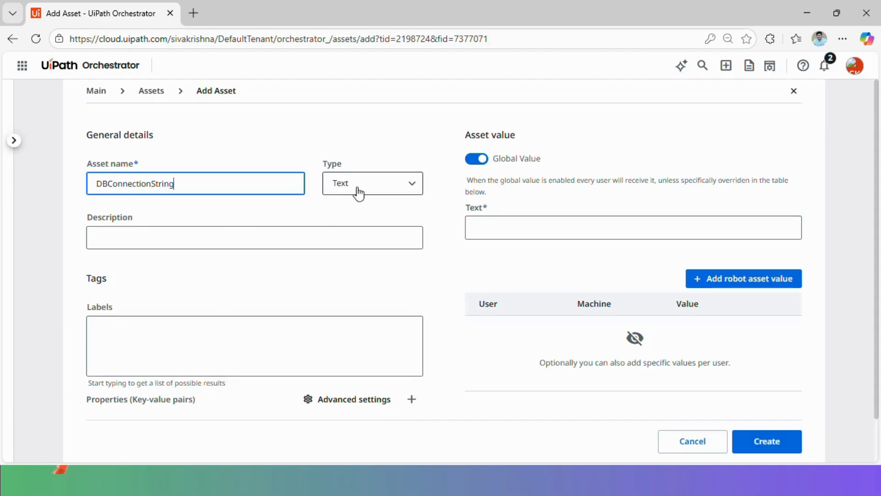
{"action": "left_click", "coordinate": [367, 188]}
{"action": "left_click", "coordinate": [364, 256]}
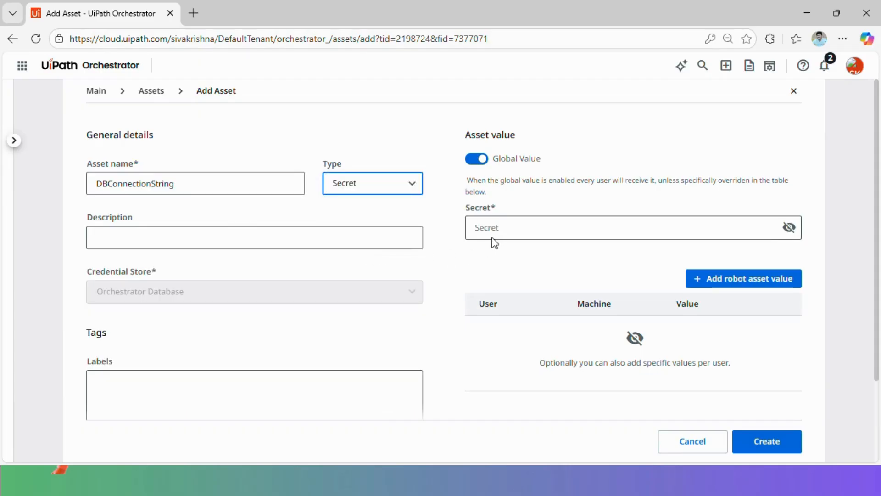
Enter the secret value, briefly reveal and re-mask it, then create the asset
{"action": "left_click", "coordinate": [499, 224]}
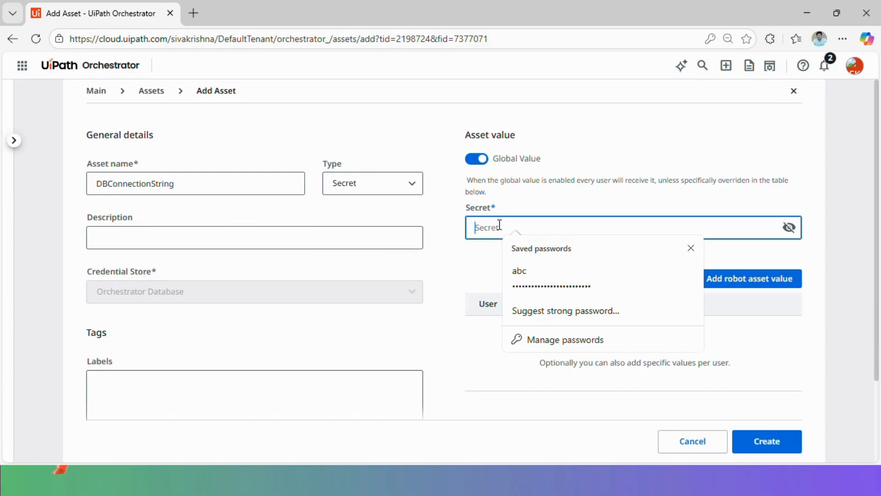
{"action": "type", "text": "••••"}
{"action": "left_click", "coordinate": [789, 228]}
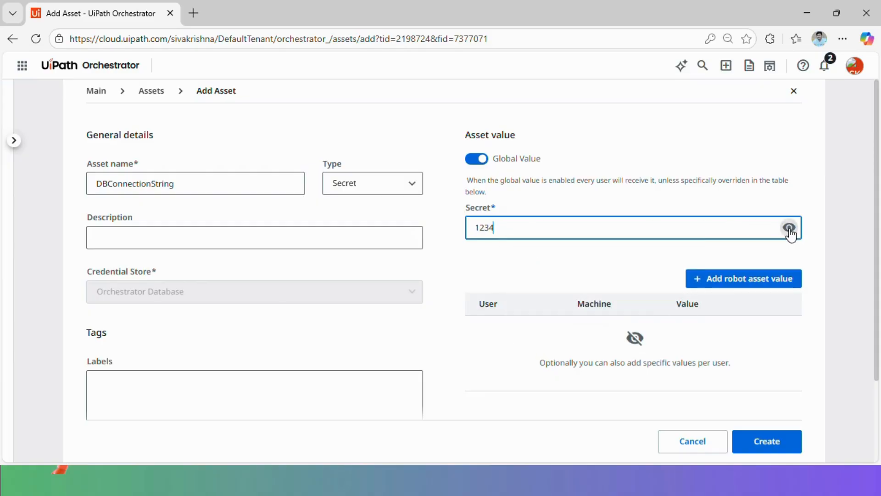
{"action": "left_click", "coordinate": [789, 227]}
{"action": "scroll", "coordinate": [429, 267], "scroll_direction": "down", "scroll_amount": 2}
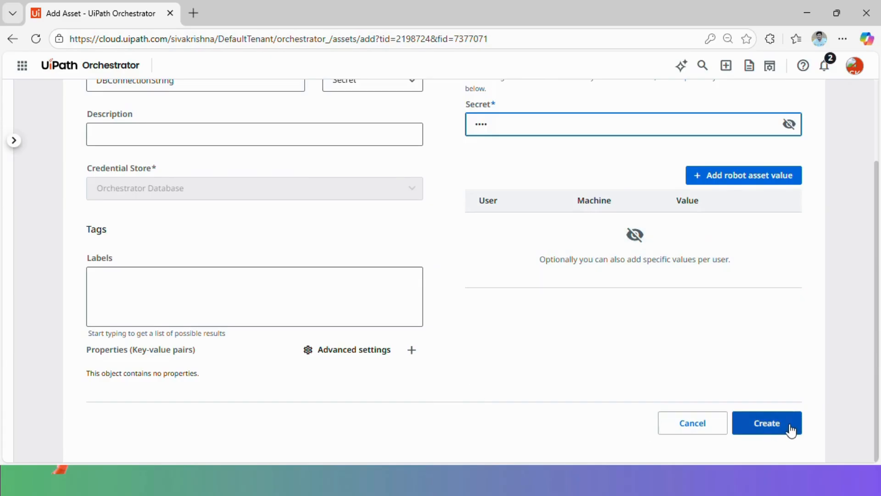
{"action": "left_click", "coordinate": [776, 426]}
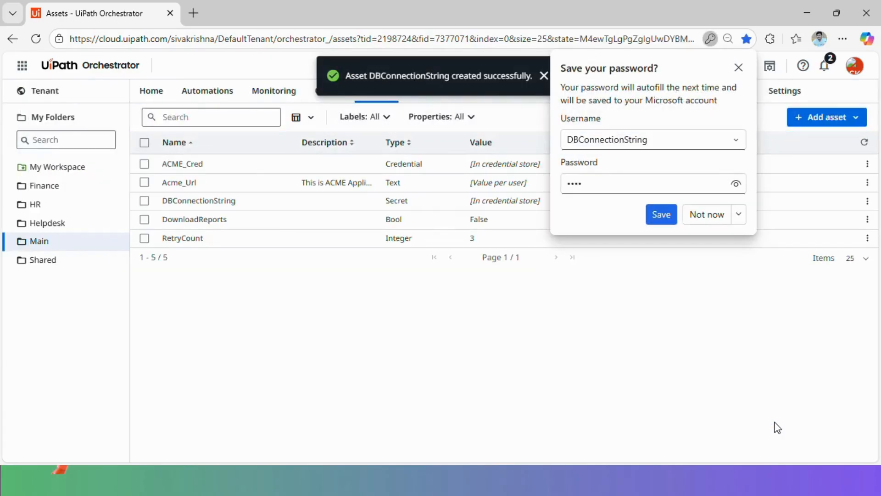
Dismiss the browser's save-password popup and show 100 assets per page
{"action": "left_click", "coordinate": [733, 70]}
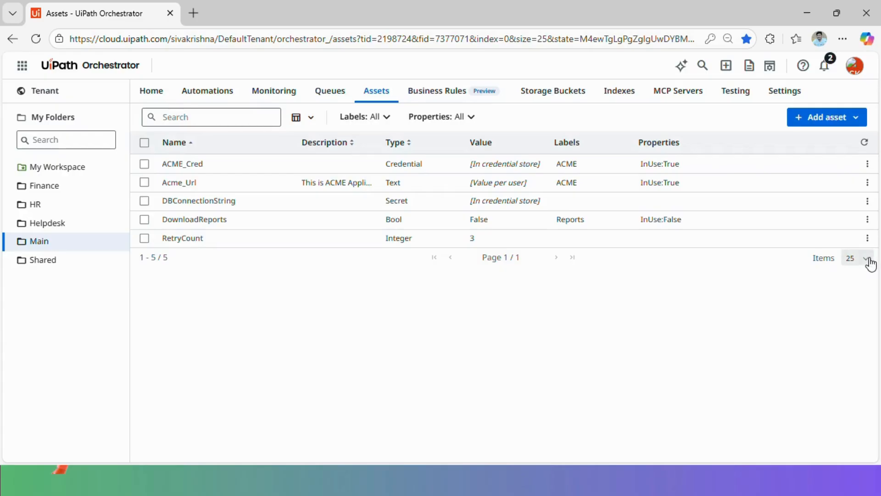
{"action": "left_click", "coordinate": [870, 262]}
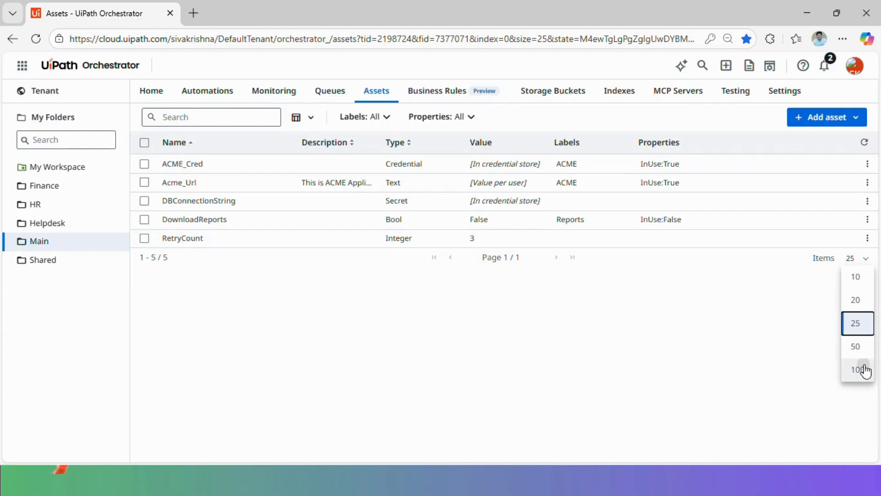
{"action": "left_click", "coordinate": [865, 370]}
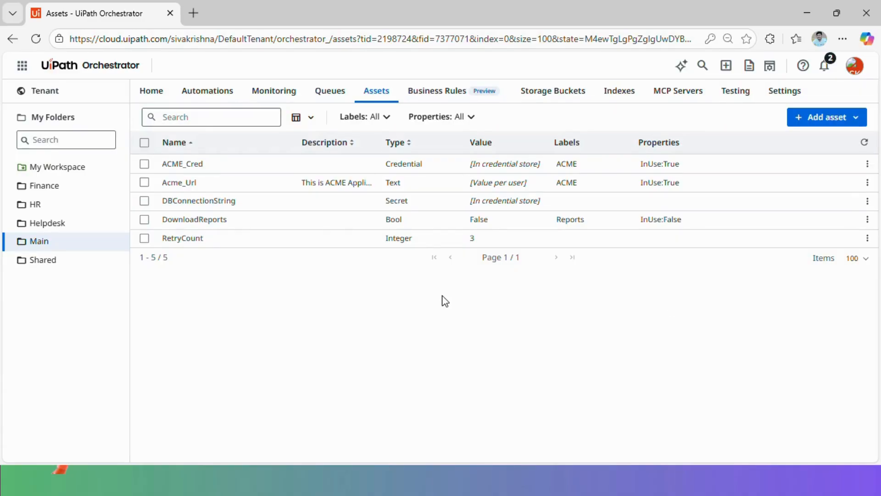
{"action": "left_click", "coordinate": [218, 115]}
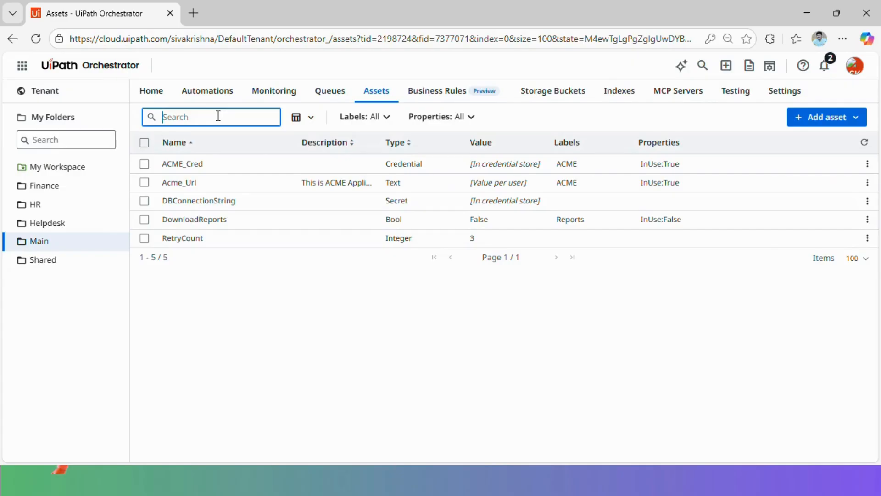
Search the assets for ACME, then clear the search to list all five again
{"action": "type", "text": "ACME"}
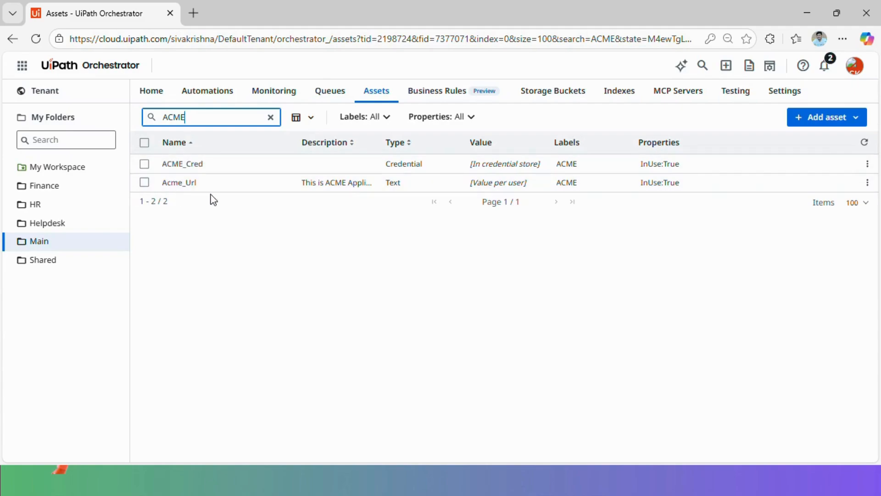
{"action": "left_click", "coordinate": [270, 117]}
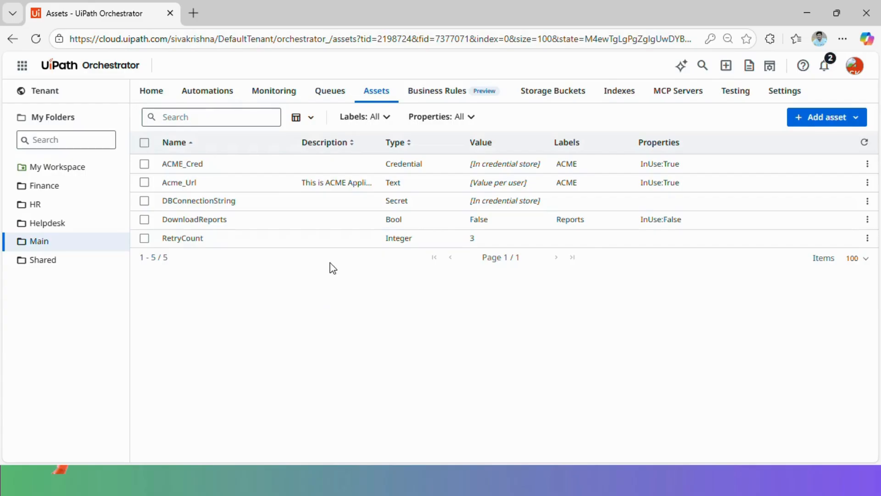
{"action": "left_click", "coordinate": [387, 117]}
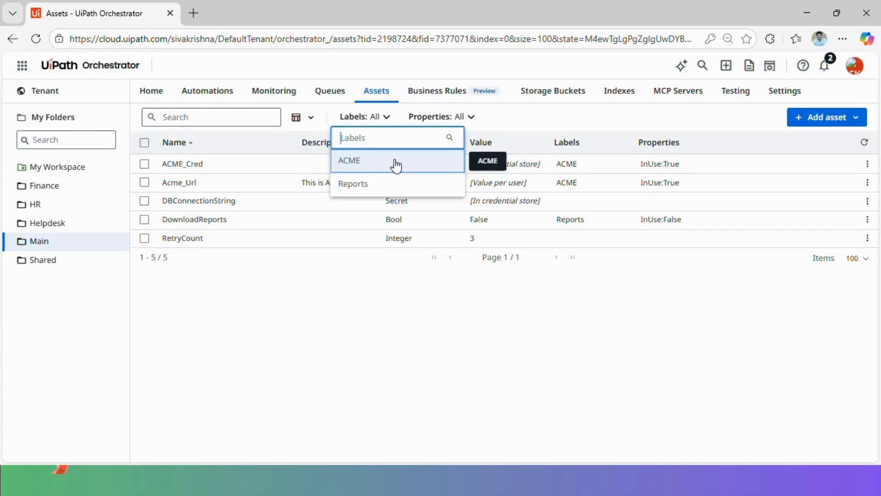
Filter assets by the ACME label, then by Reports, clearing each filter afterwards
{"action": "left_click", "coordinate": [395, 165]}
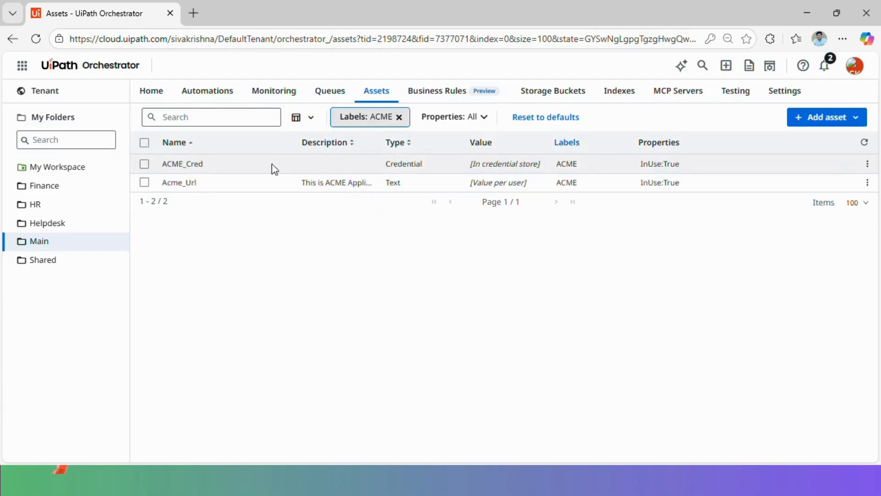
{"action": "left_click", "coordinate": [399, 118]}
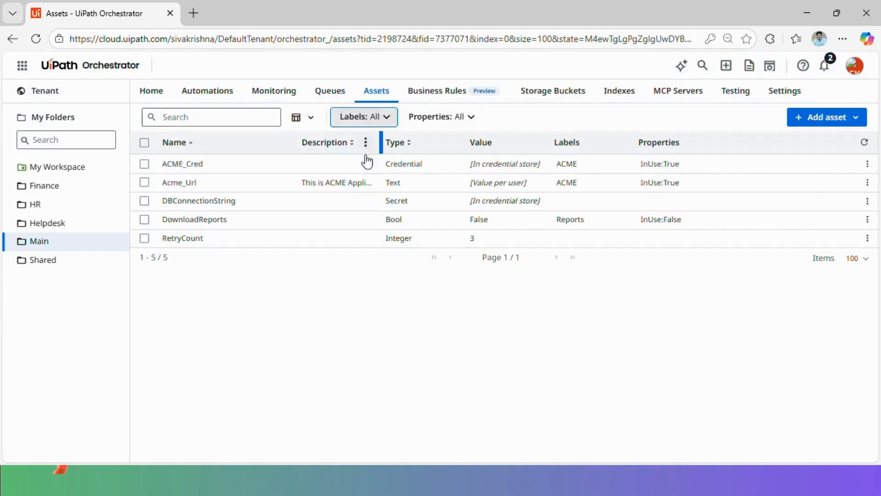
{"action": "left_click", "coordinate": [387, 117]}
{"action": "left_click", "coordinate": [385, 186]}
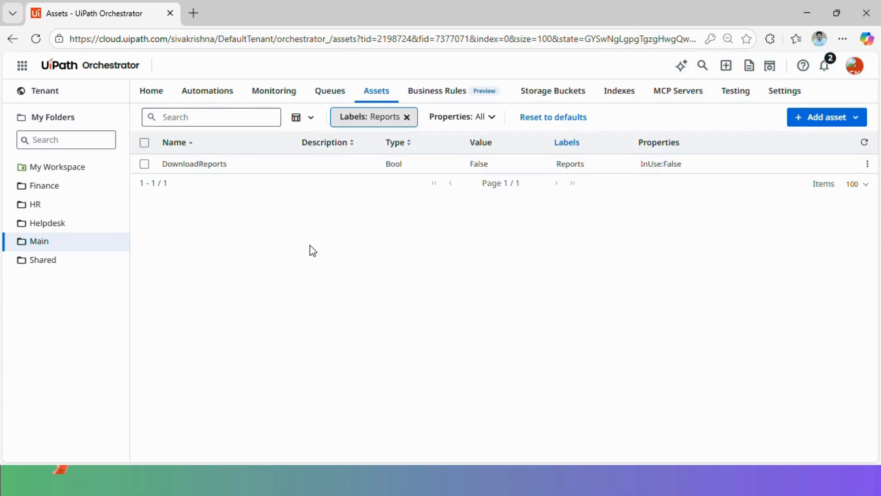
{"action": "left_click", "coordinate": [407, 117]}
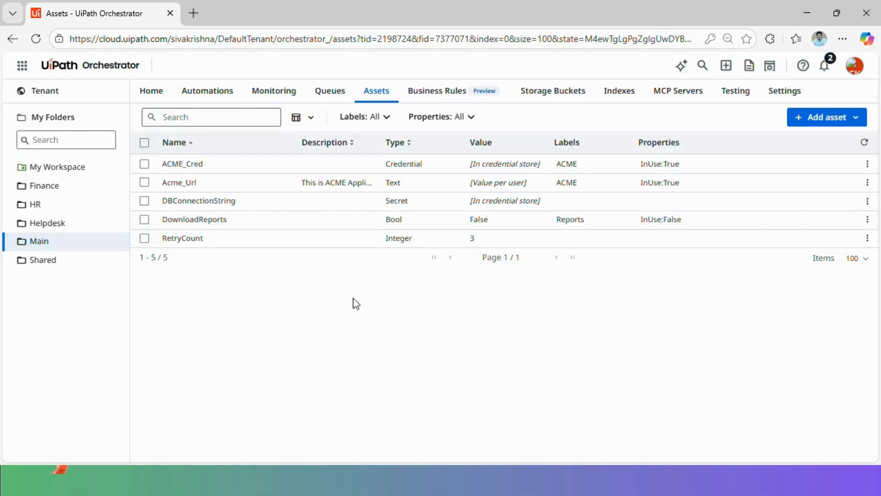
Filter assets by the InUse property set to True
{"action": "left_click", "coordinate": [473, 120]}
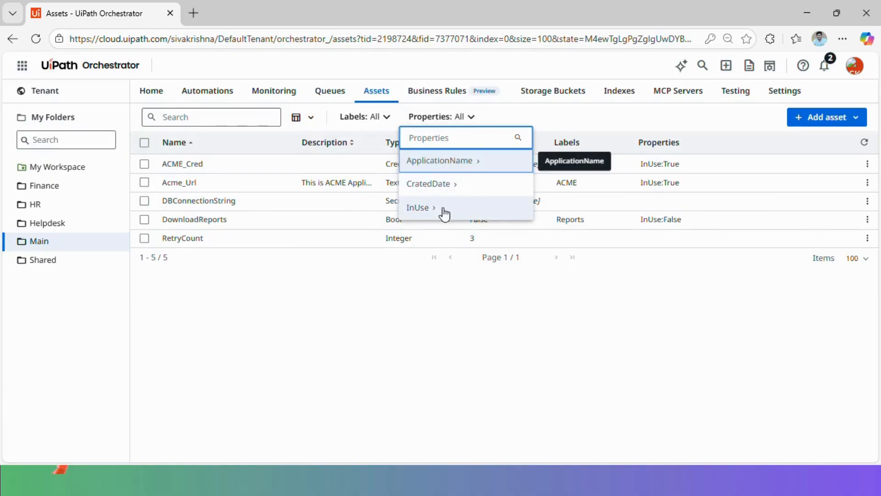
{"action": "left_click", "coordinate": [441, 209]}
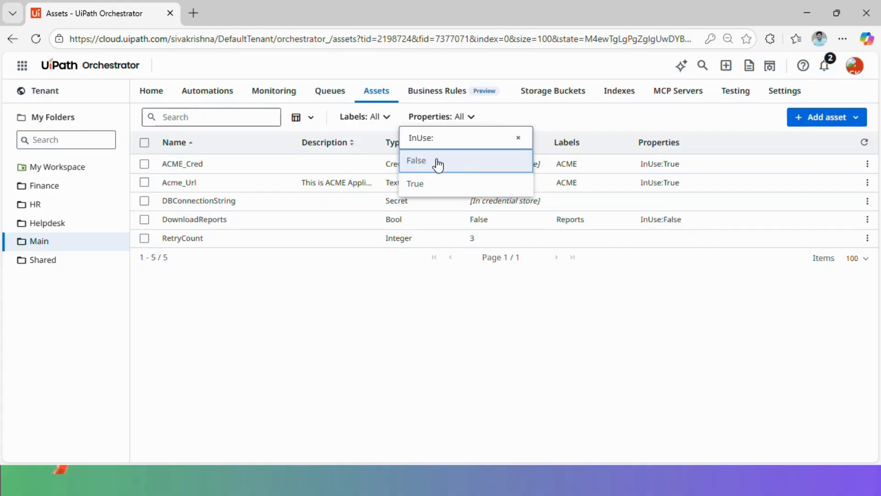
{"action": "left_click", "coordinate": [436, 186]}
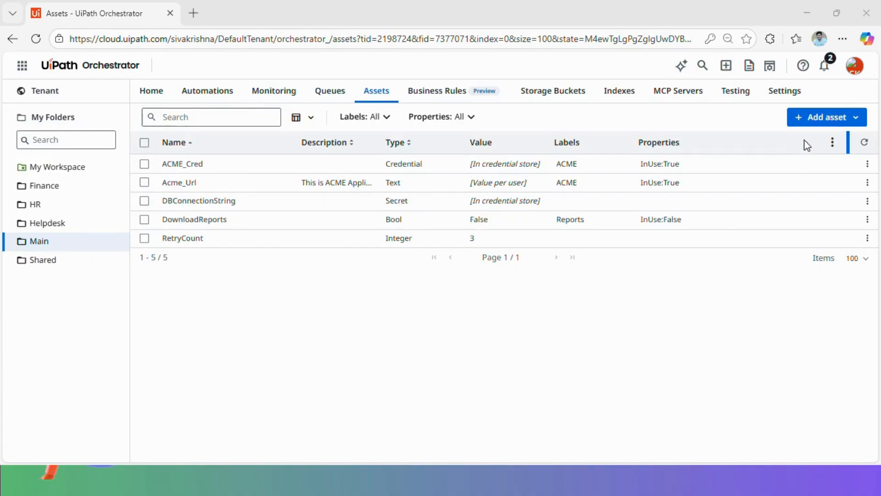
Create a Text asset named SystemException holding the value Email1
{"action": "left_click", "coordinate": [840, 120]}
{"action": "left_click", "coordinate": [822, 144]}
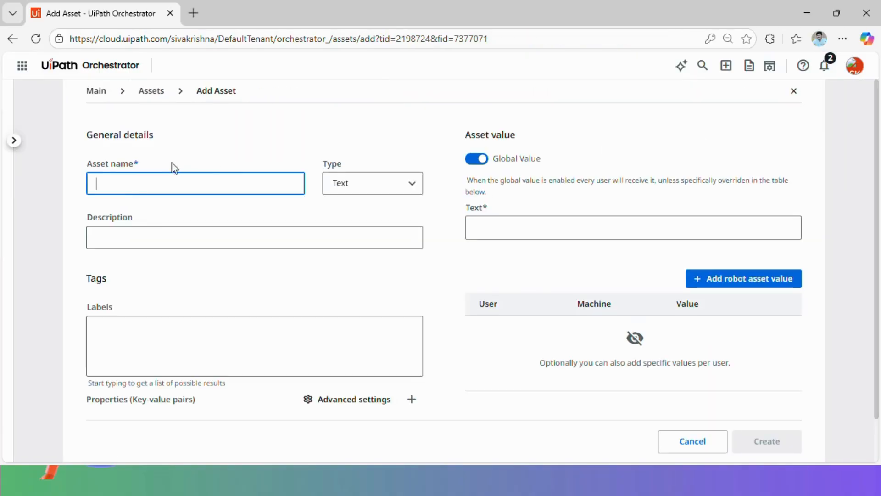
{"action": "left_click", "coordinate": [132, 181]}
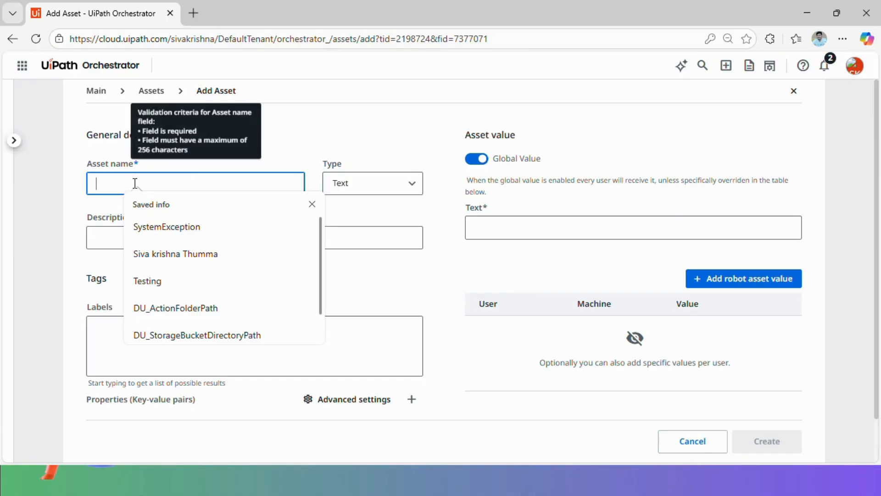
{"action": "left_click", "coordinate": [171, 227]}
{"action": "left_click", "coordinate": [497, 226]}
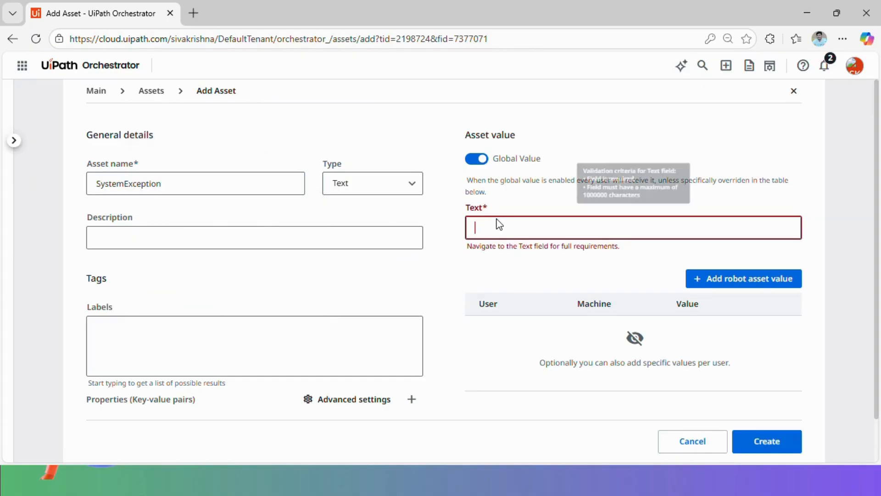
{"action": "type", "text": "Email1"}
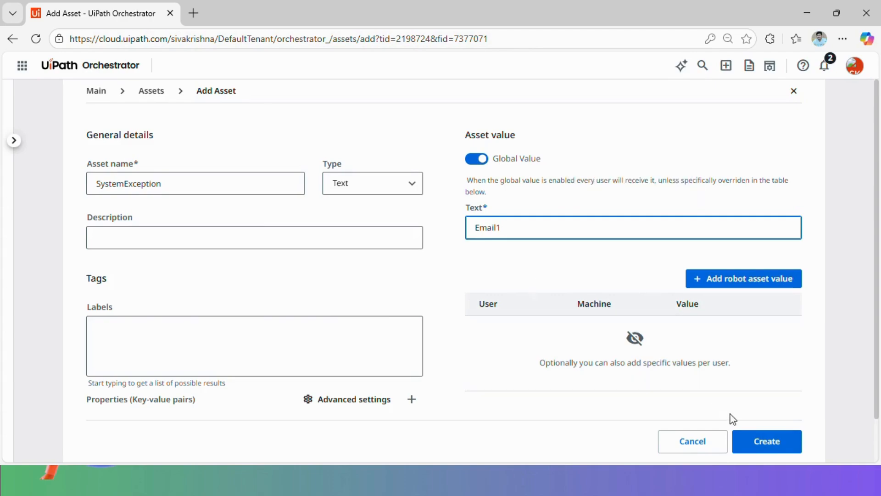
{"action": "left_click", "coordinate": [764, 440]}
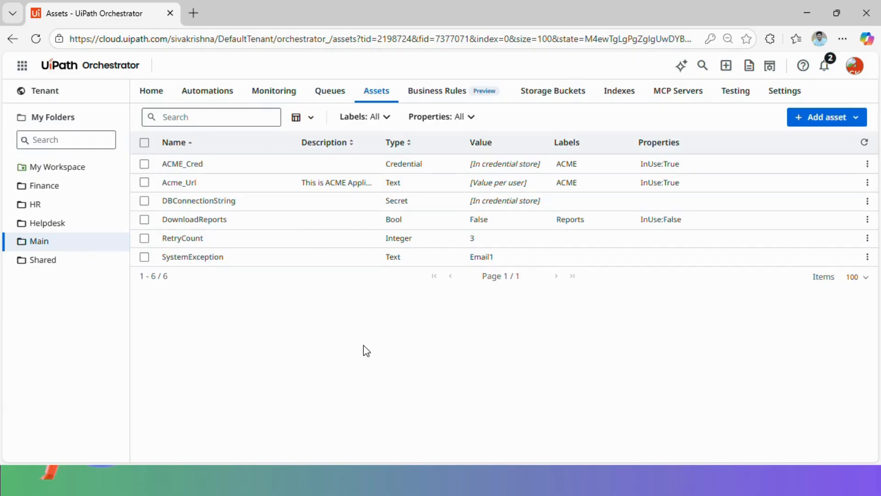
Tick Finance, HR and Helpdesk in SystemException's folder links and submit the update
{"action": "left_click", "coordinate": [873, 258]}
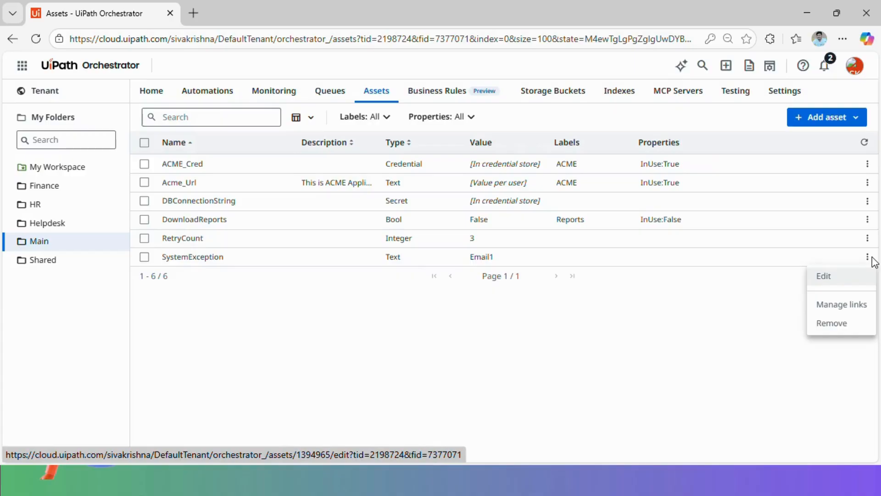
{"action": "left_click", "coordinate": [851, 311]}
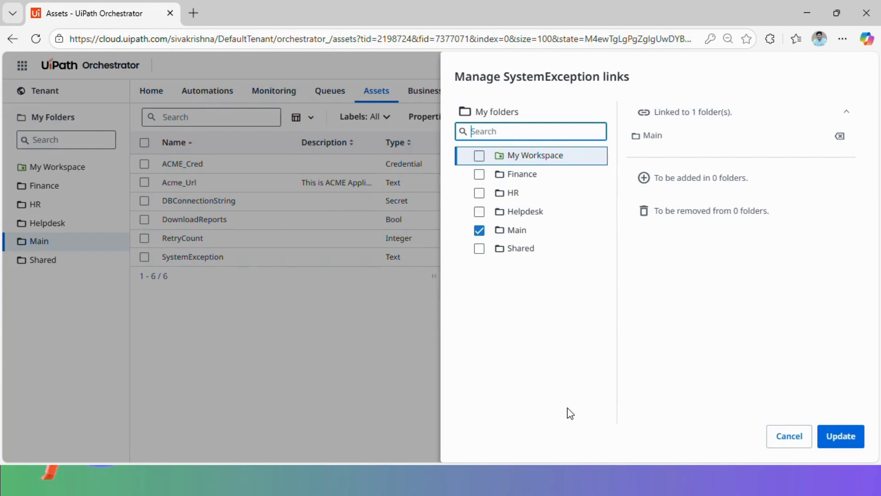
{"action": "left_click", "coordinate": [479, 174]}
{"action": "left_click", "coordinate": [480, 194]}
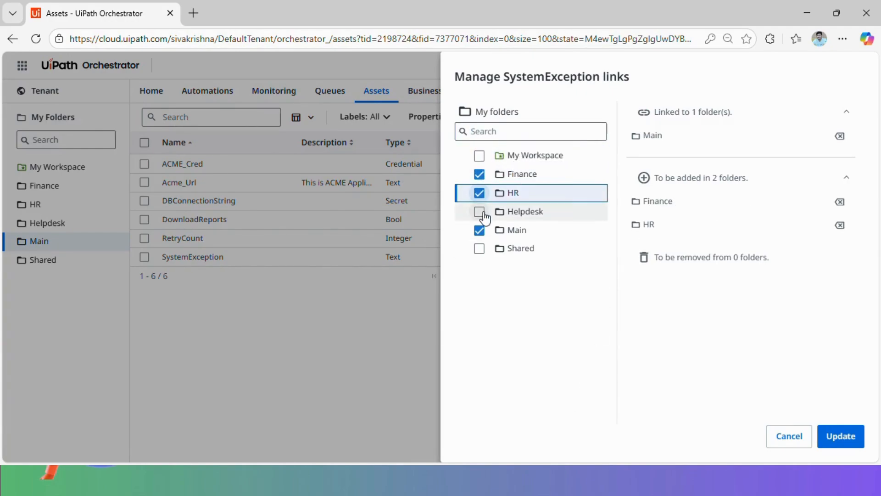
{"action": "left_click", "coordinate": [480, 212]}
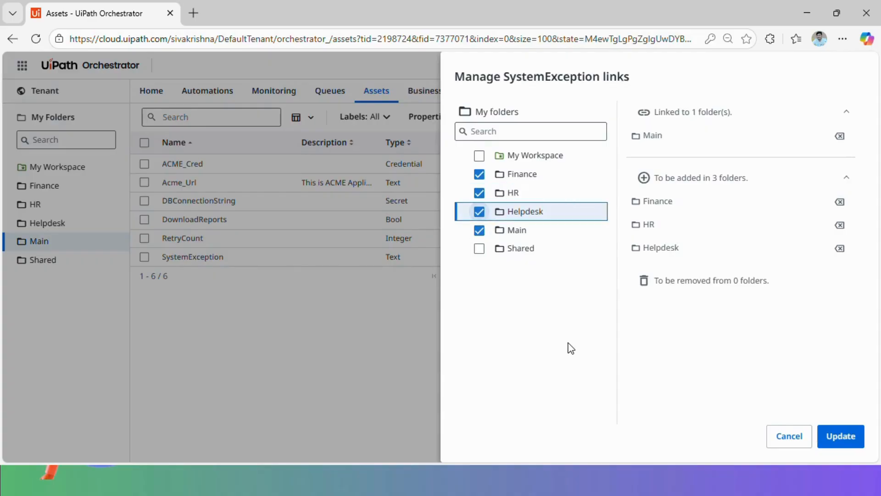
{"action": "left_click", "coordinate": [851, 439]}
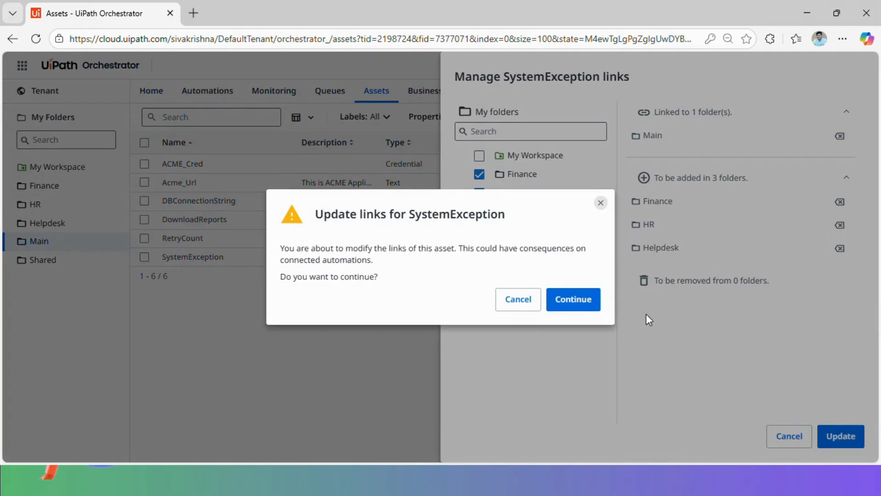
Confirm the link update, then browse the Helpdesk, HR and Finance folders' assets
{"action": "left_click", "coordinate": [585, 299]}
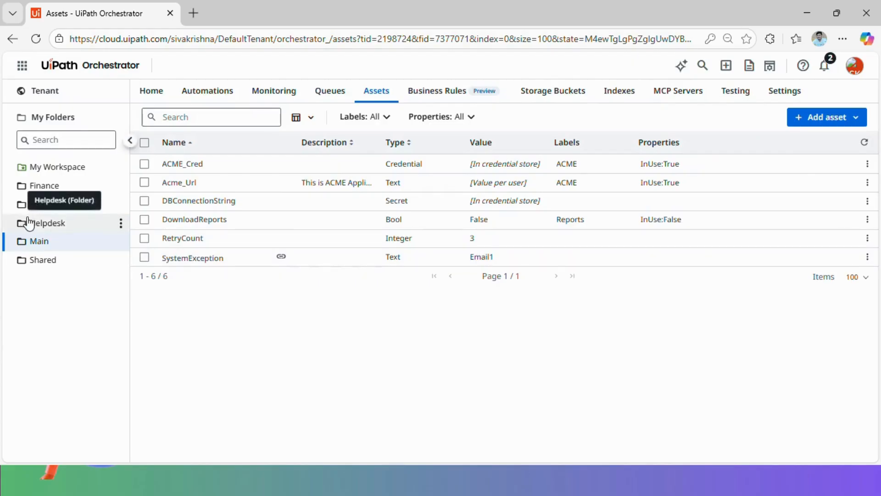
{"action": "left_click", "coordinate": [48, 223]}
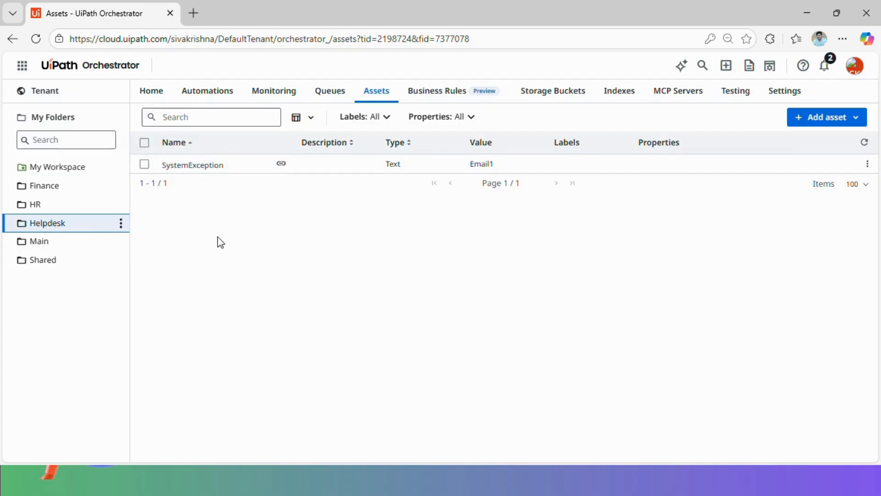
{"action": "left_click", "coordinate": [38, 204]}
{"action": "left_click", "coordinate": [45, 186]}
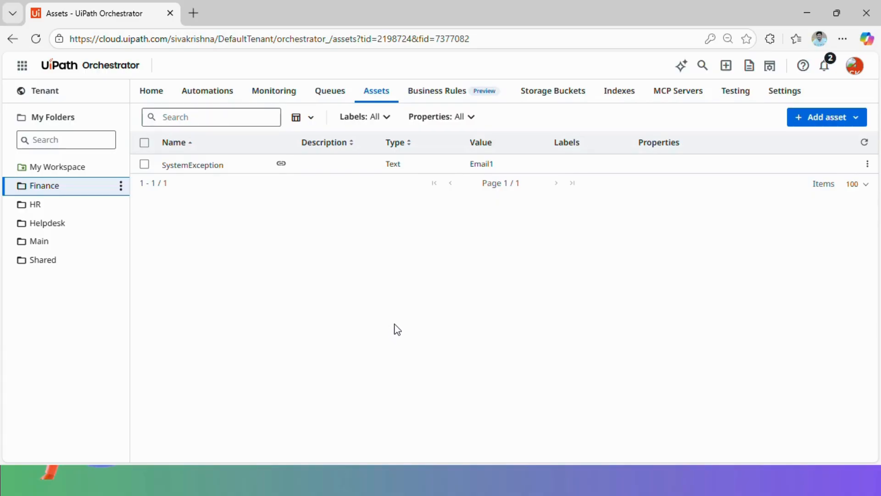
{"action": "left_click", "coordinate": [859, 123]}
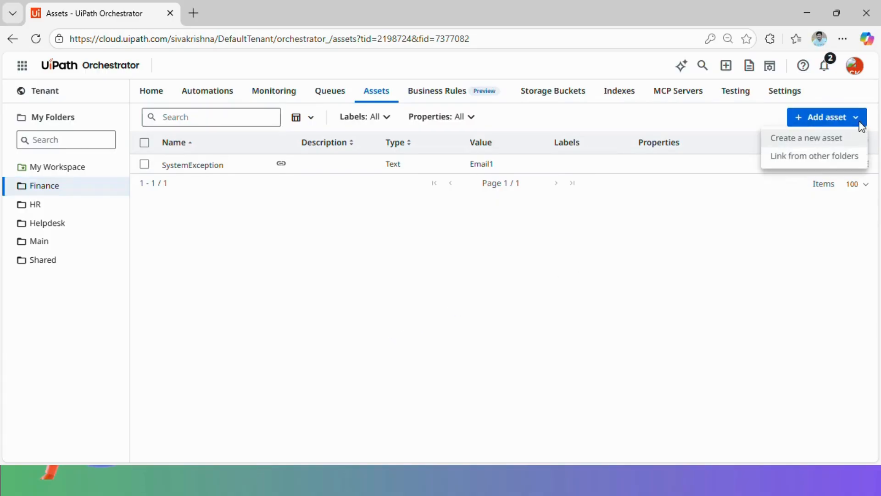
Select DBConnectionString from another folder and link it into the Finance folder
{"action": "left_click", "coordinate": [813, 159]}
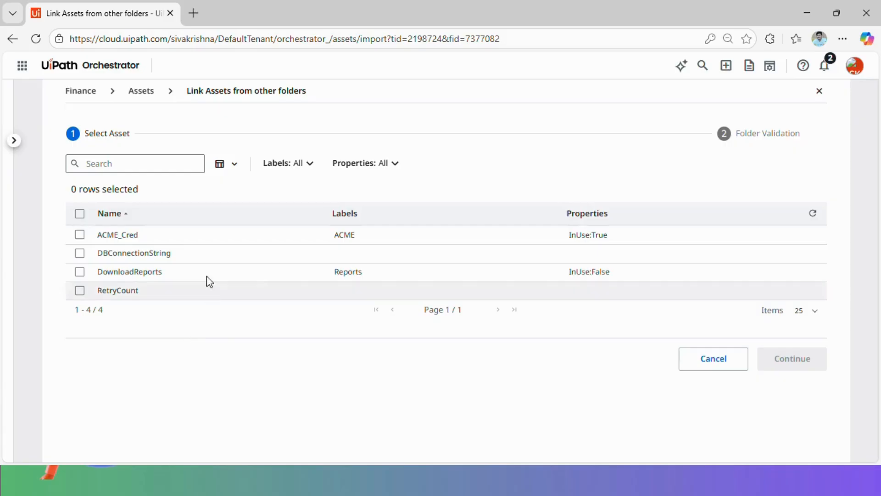
{"action": "left_click", "coordinate": [80, 255]}
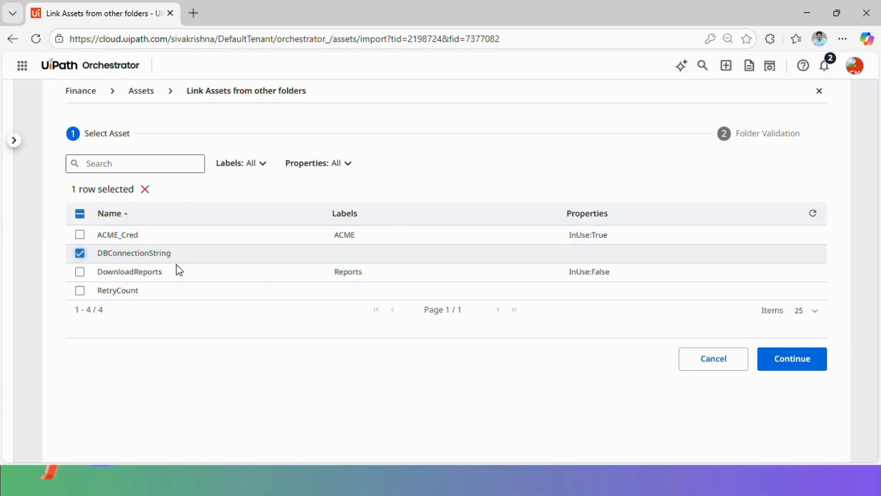
{"action": "left_click", "coordinate": [790, 363]}
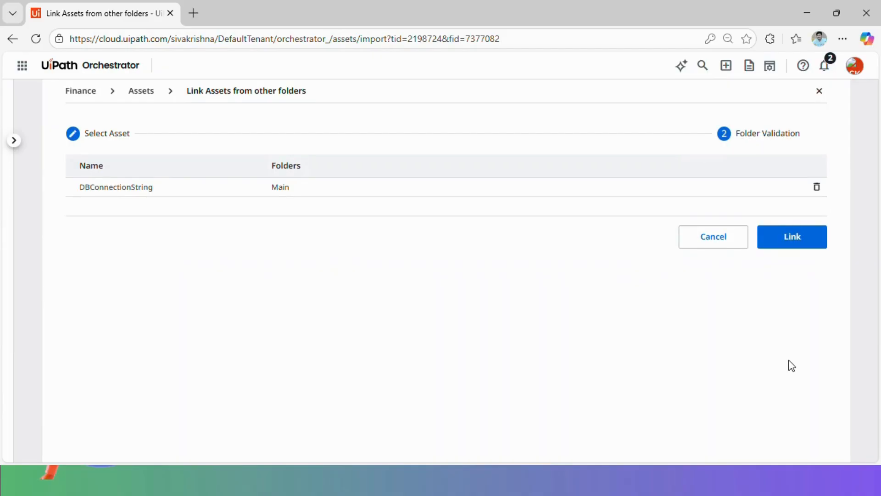
{"action": "left_click", "coordinate": [801, 248]}
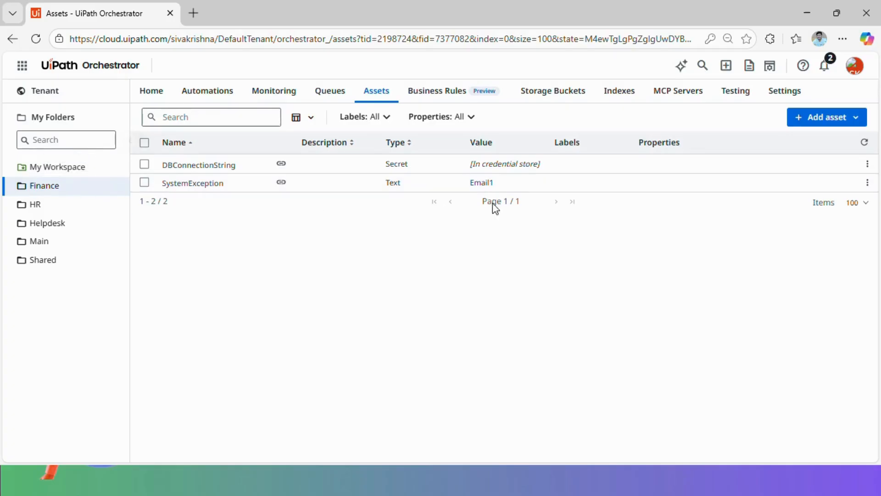
Append ;Email2 to SystemException's value, making it Email1;Email2, then view HR's copy
{"action": "left_click", "coordinate": [868, 182]}
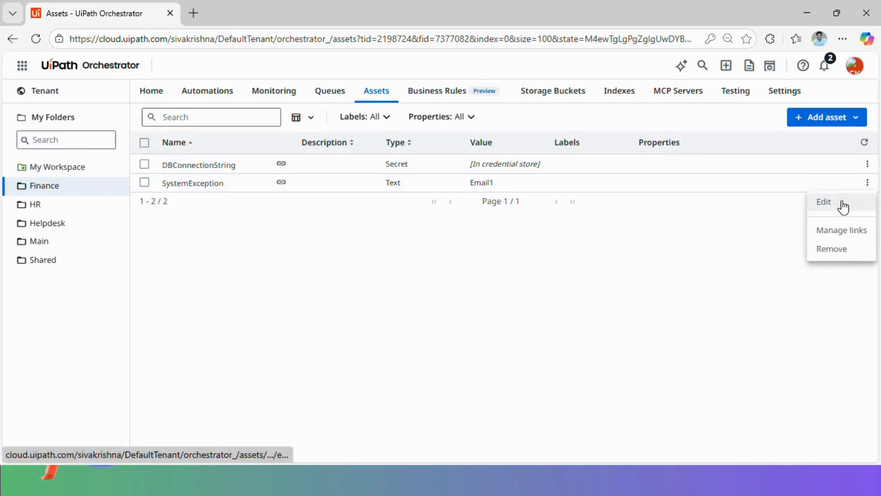
{"action": "left_click", "coordinate": [842, 201]}
{"action": "left_click", "coordinate": [519, 228]}
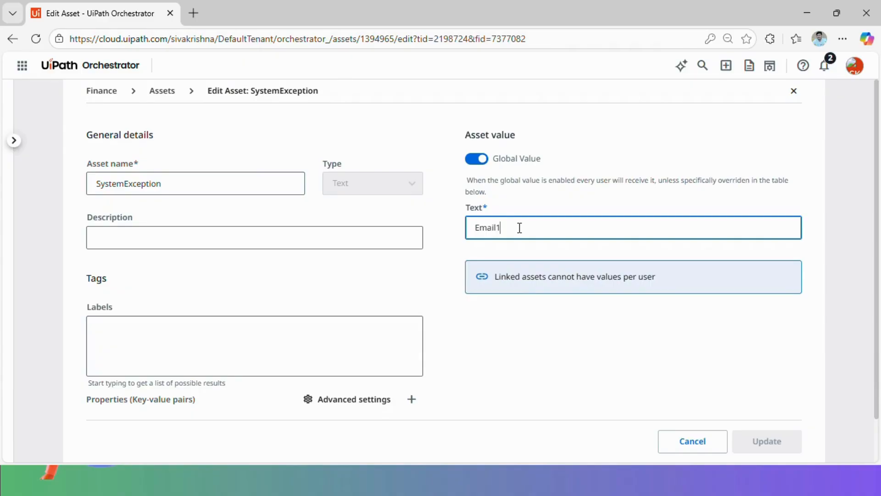
{"action": "type", "text": ";Email"}
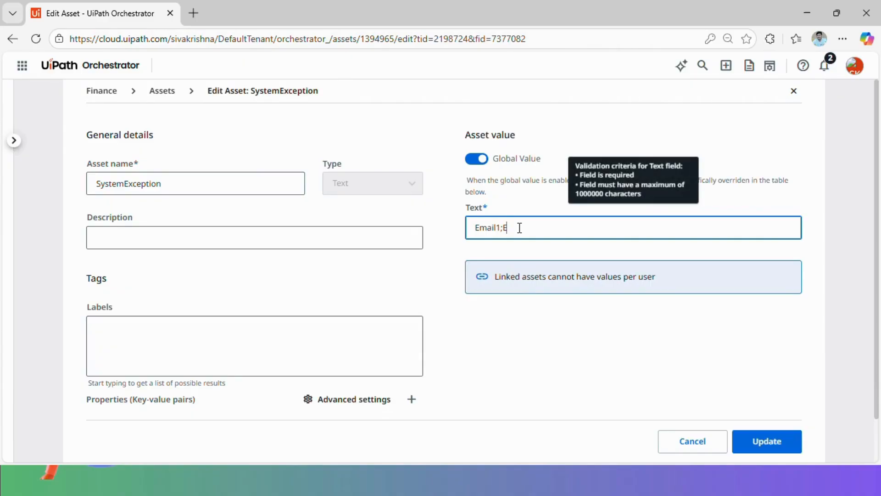
{"action": "type", "text": "2"}
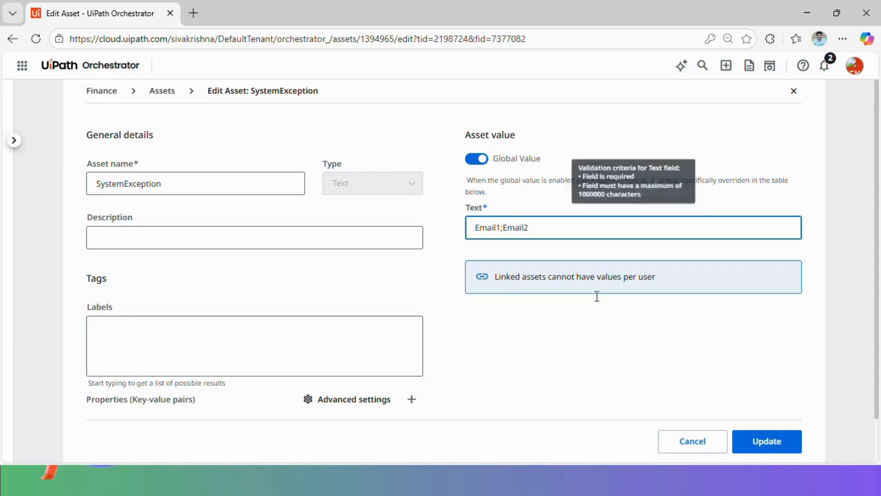
{"action": "left_click", "coordinate": [775, 438]}
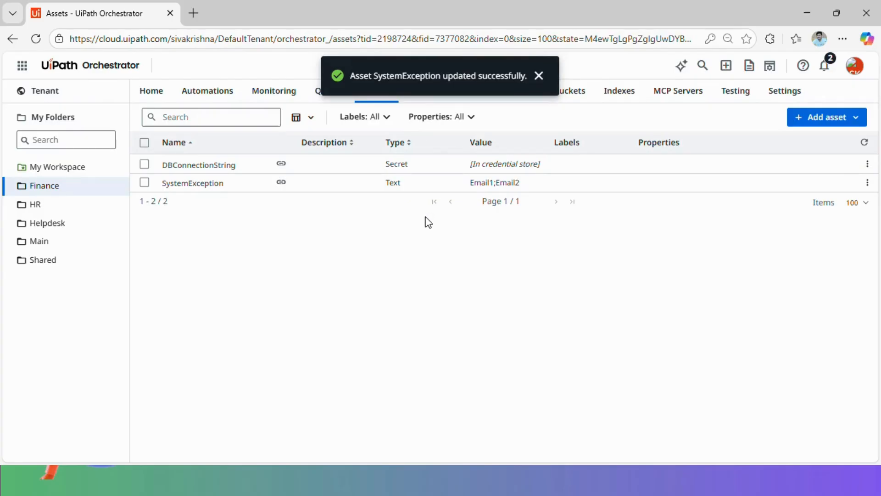
{"action": "left_click", "coordinate": [51, 204]}
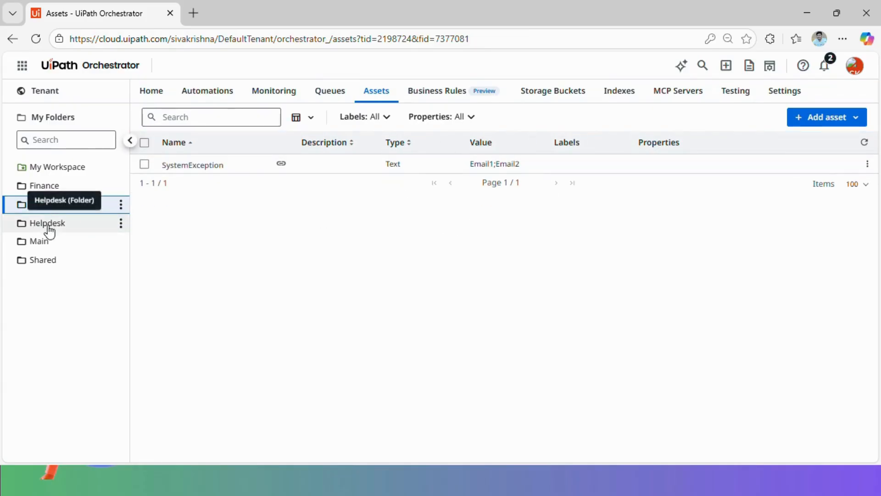
From Main, untick Finance in SystemException's folder links, confirm, and check Finance's assets
{"action": "left_click", "coordinate": [48, 243]}
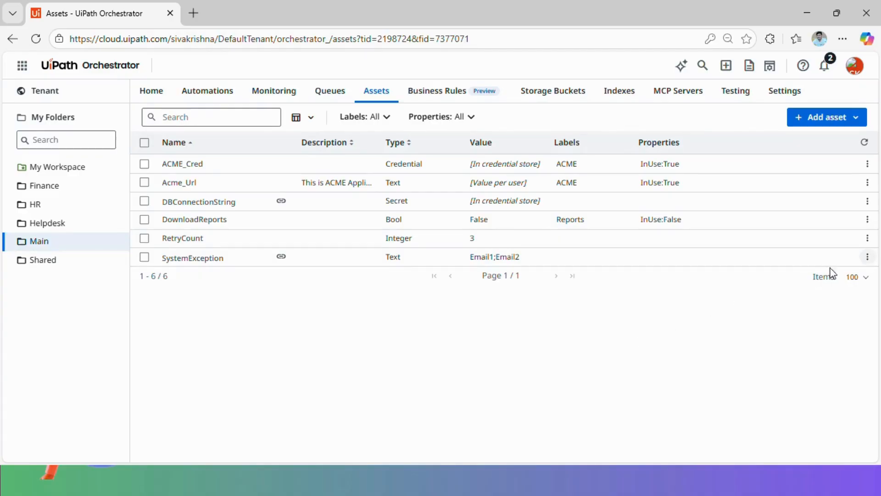
{"action": "left_click", "coordinate": [867, 257]}
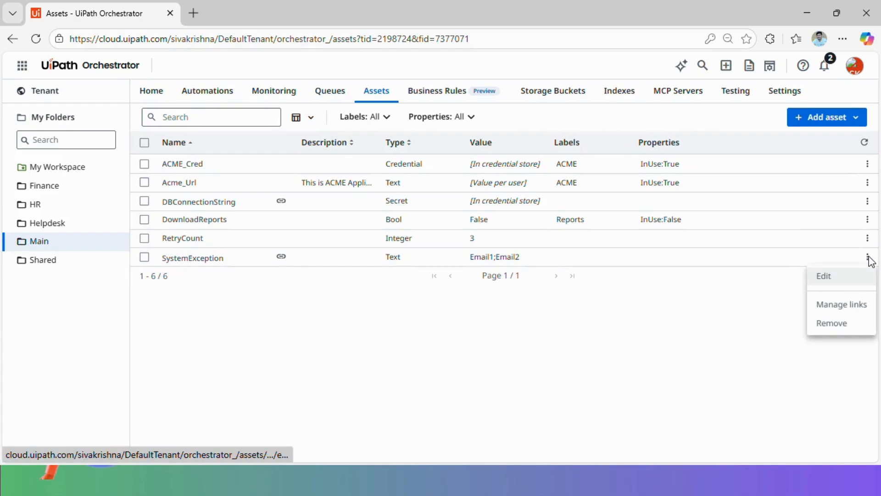
{"action": "left_click", "coordinate": [843, 305]}
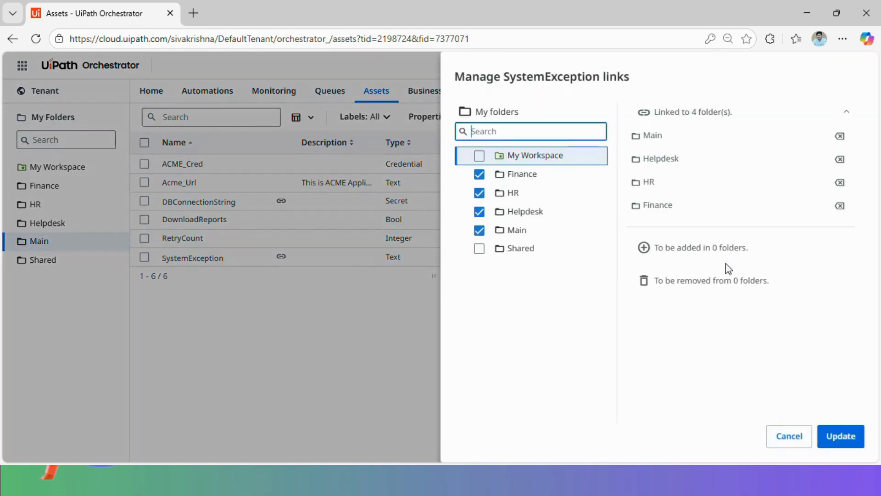
{"action": "left_click", "coordinate": [480, 176]}
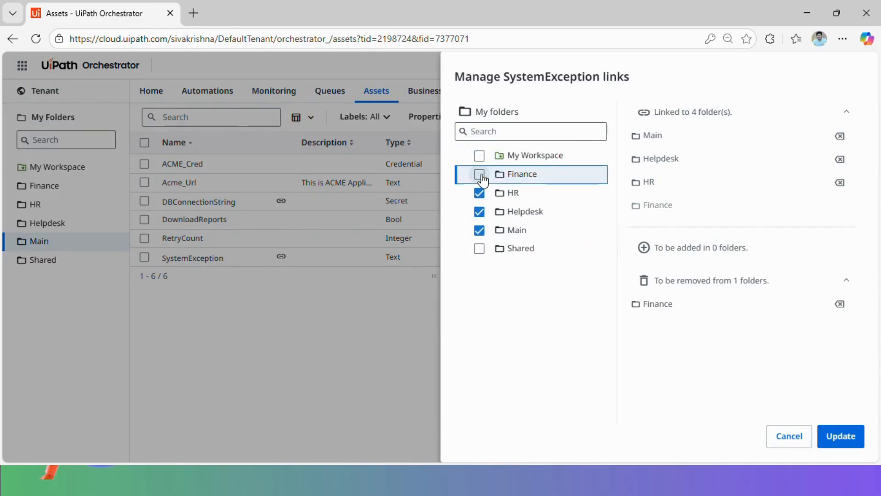
{"action": "left_click", "coordinate": [842, 435]}
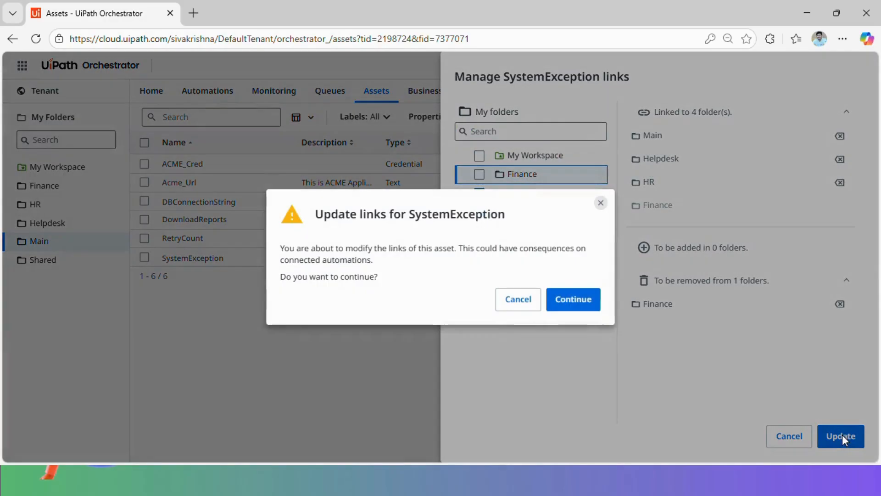
{"action": "left_click", "coordinate": [573, 299]}
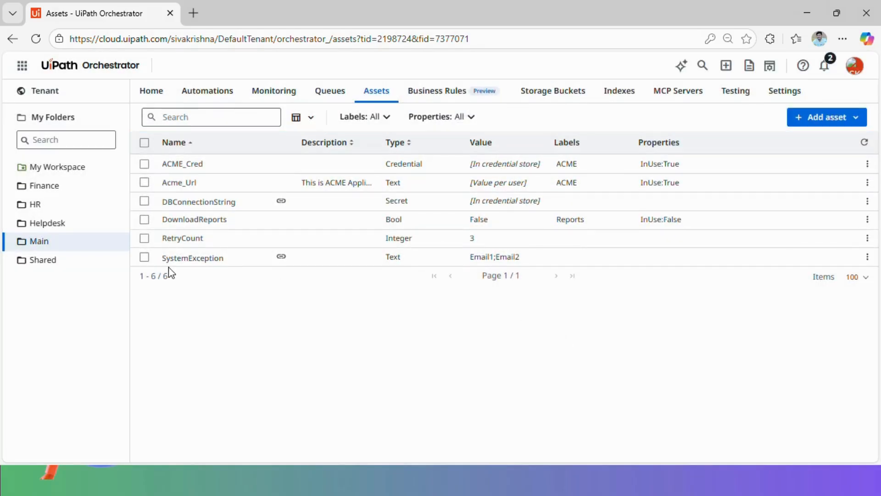
{"action": "left_click", "coordinate": [49, 188]}
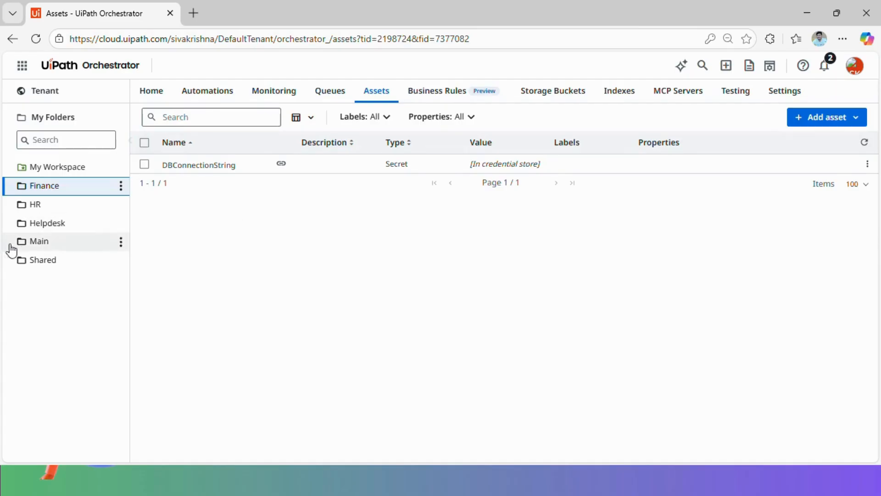
Open the Main folder to list all six of its assets
{"action": "left_click", "coordinate": [54, 243]}
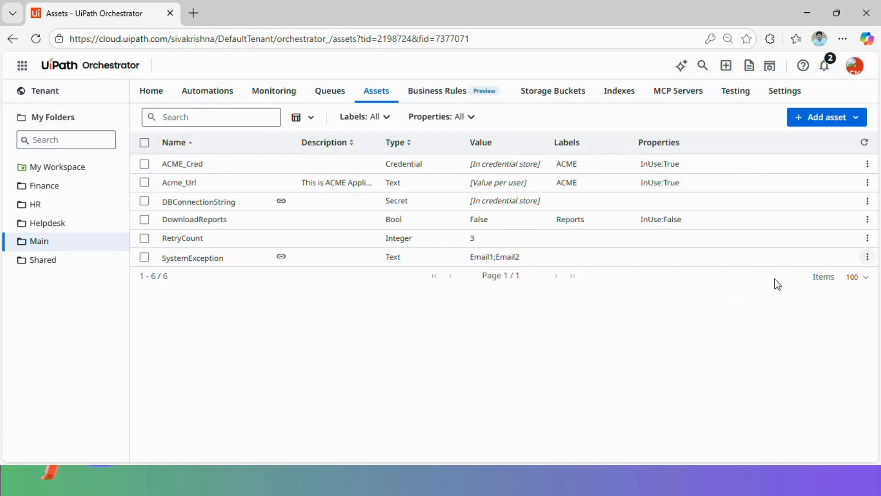
Remove SystemException from the Main folder, leaving five assets, then go to Helpdesk's assets
{"action": "left_click", "coordinate": [868, 257]}
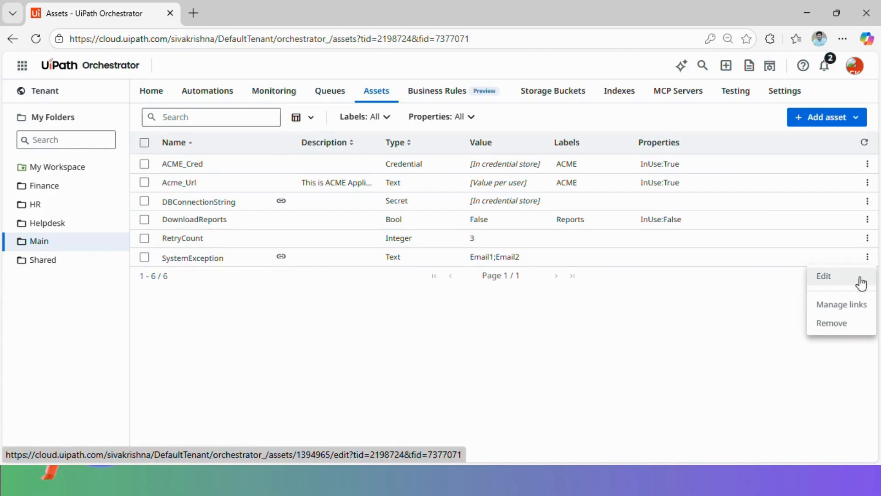
{"action": "left_click", "coordinate": [840, 324]}
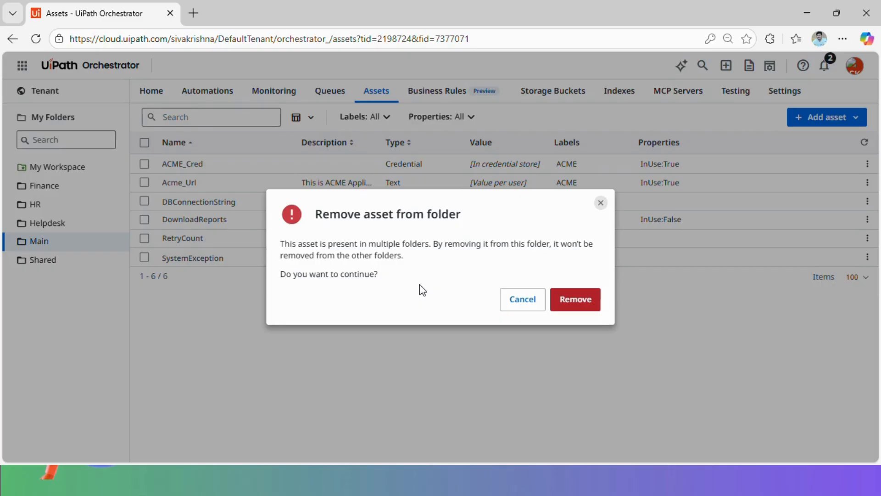
{"action": "left_click", "coordinate": [577, 301]}
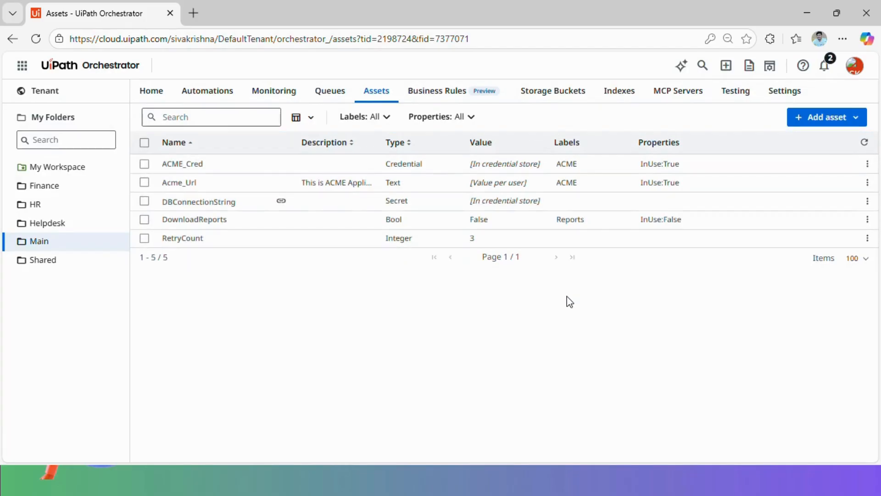
{"action": "left_click", "coordinate": [60, 225]}
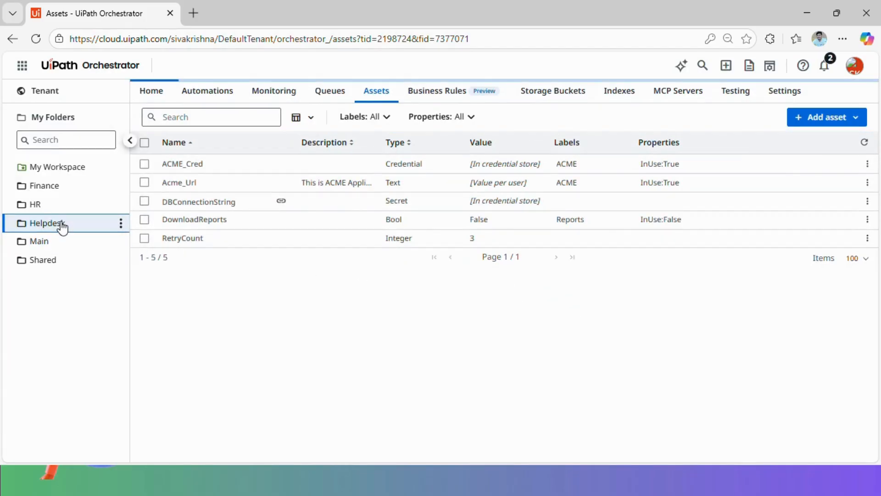